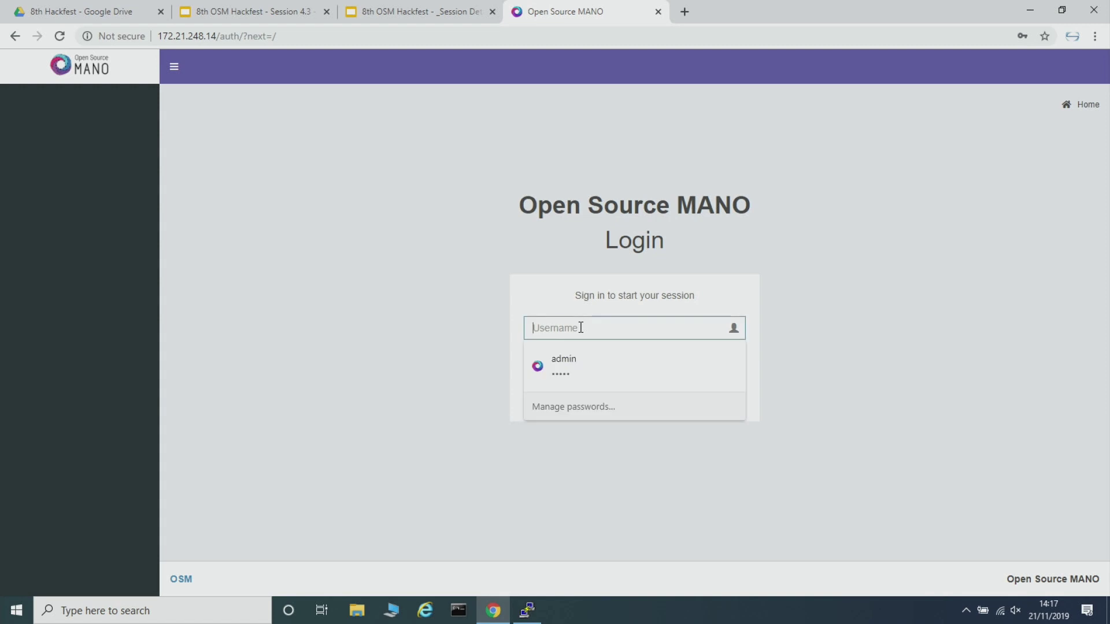
# - Sign in to OSM with the admin account credentials, then bring up the Session 4.3 slides
pyautogui.press('Tab')
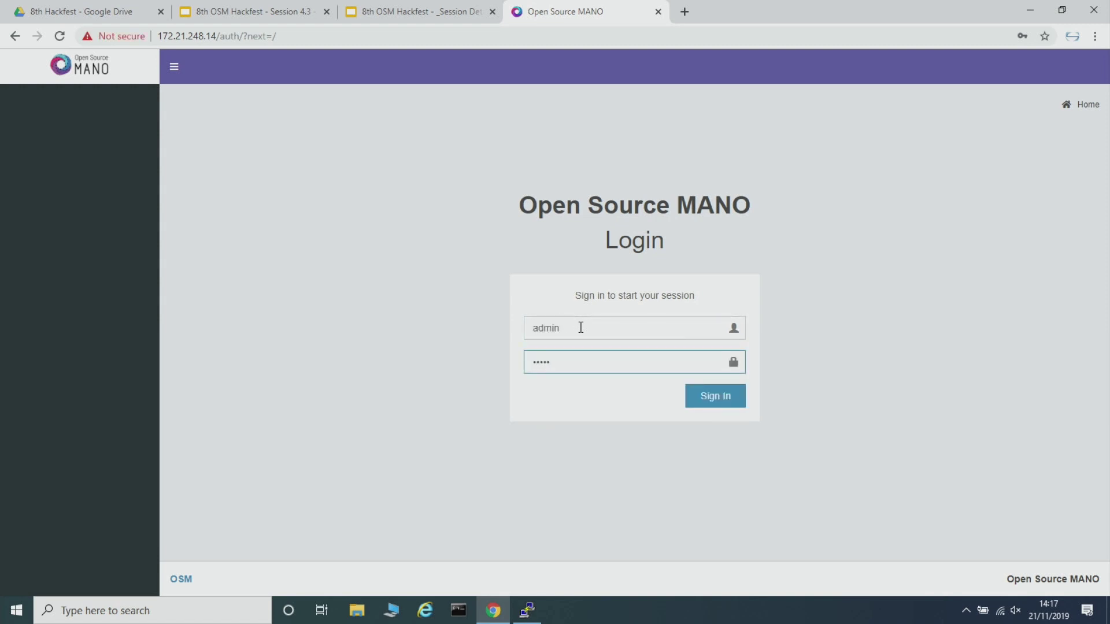
pyautogui.press('Return')
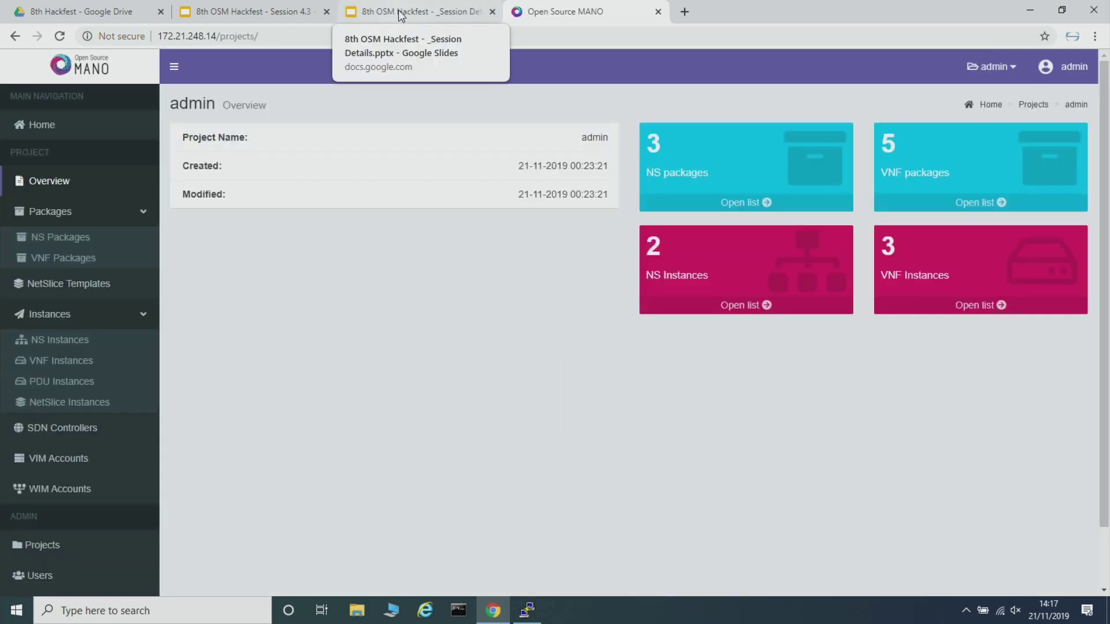
pyautogui.click(400, 16)
pyautogui.click(271, 11)
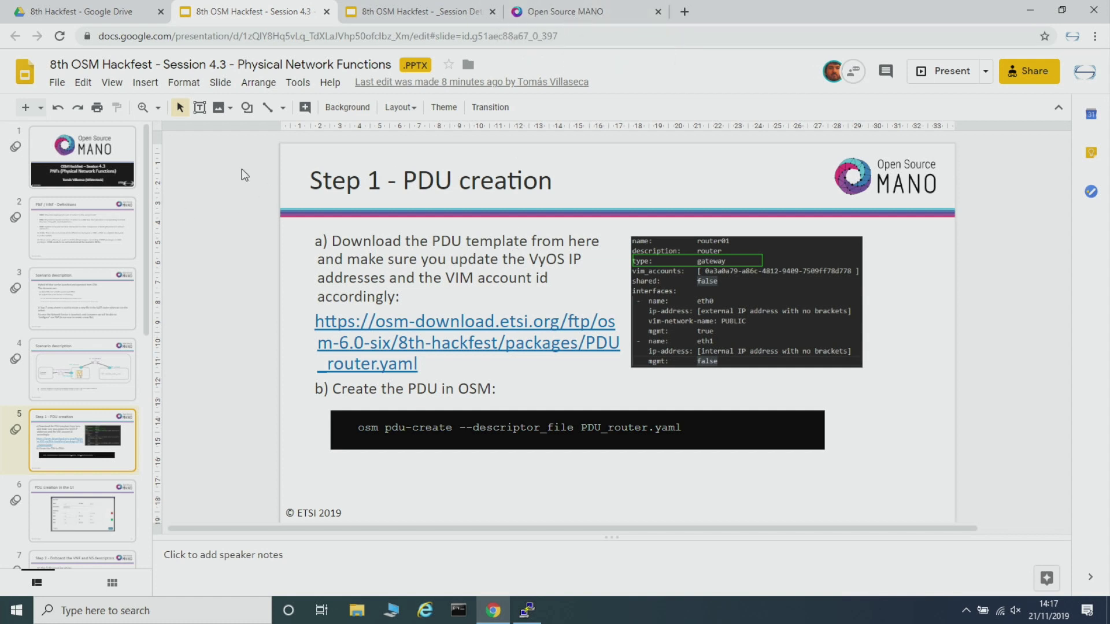
# - Present the deck full screen through the 'PDU creation in the UI' slide, then return to OSM
pyautogui.click(112, 82)
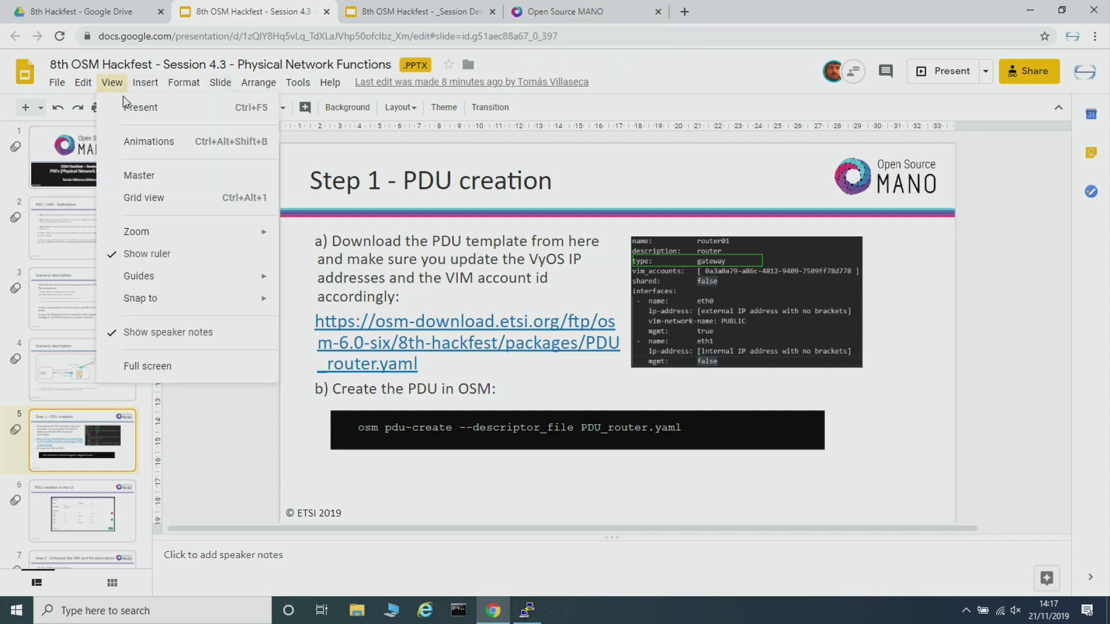
pyautogui.click(128, 116)
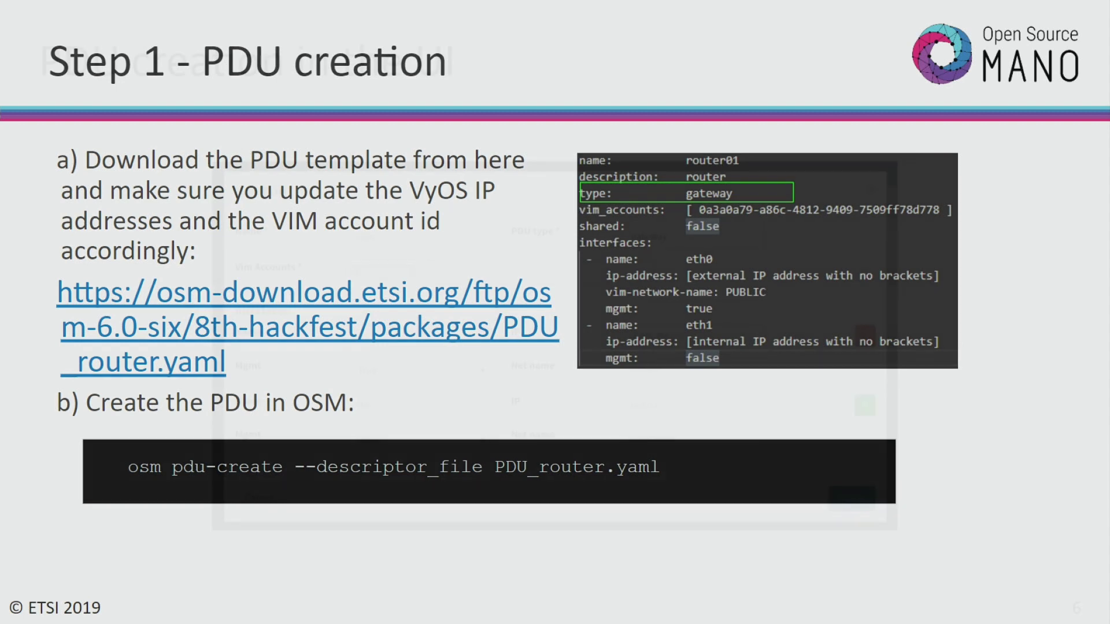
pyautogui.press('Right')
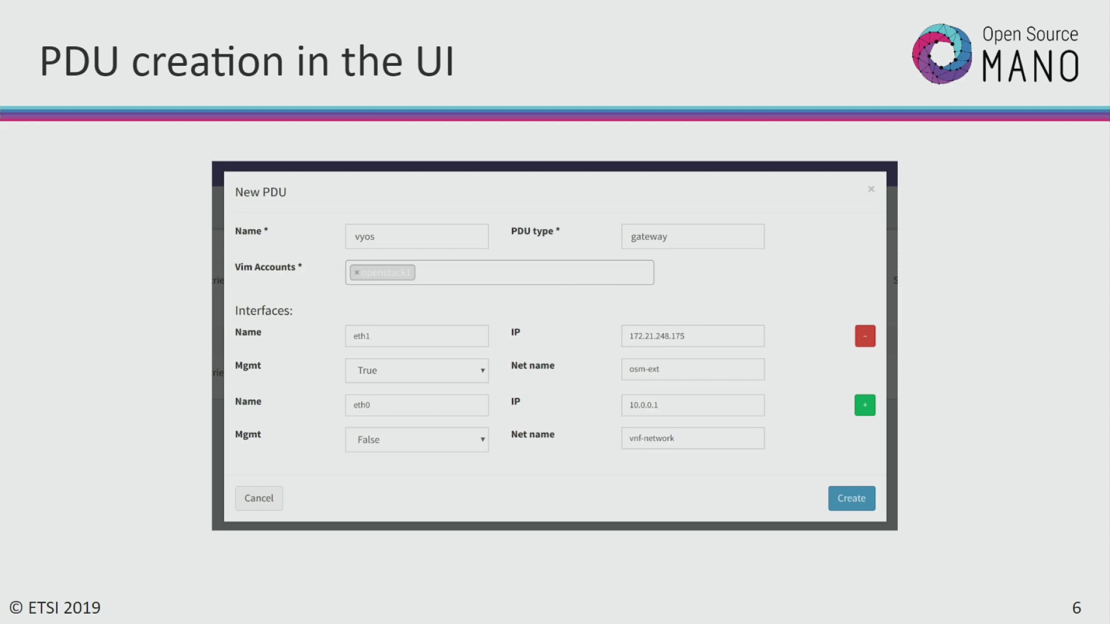
pyautogui.press('Escape')
pyautogui.click(563, 12)
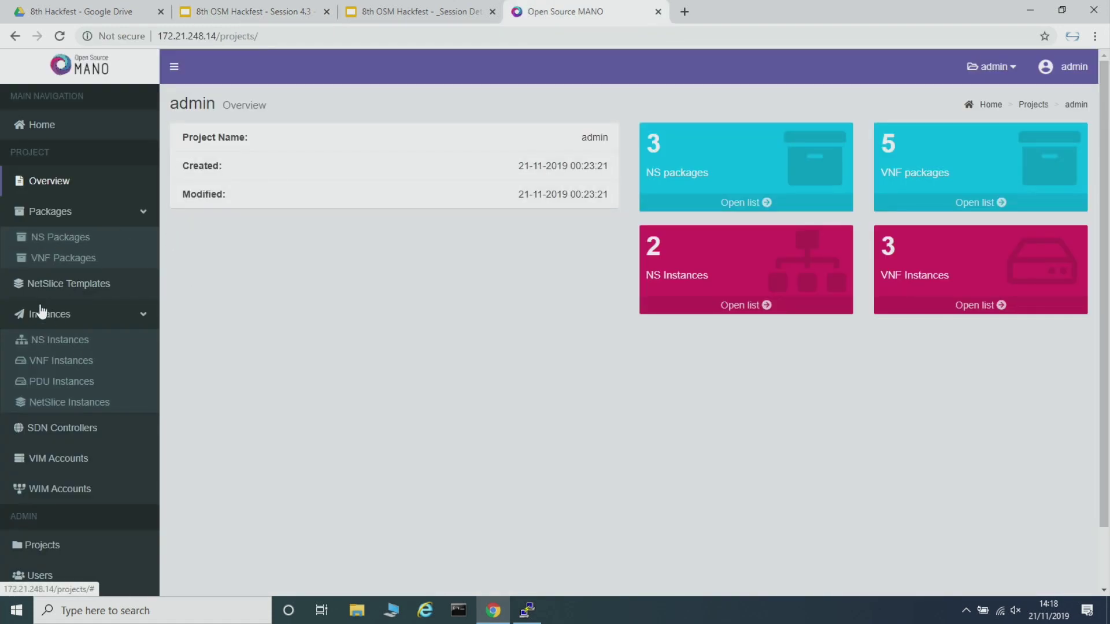
# - Start a New PDU from the PDU Instances list with the Name field focused, then open a blank tab
pyautogui.click(52, 385)
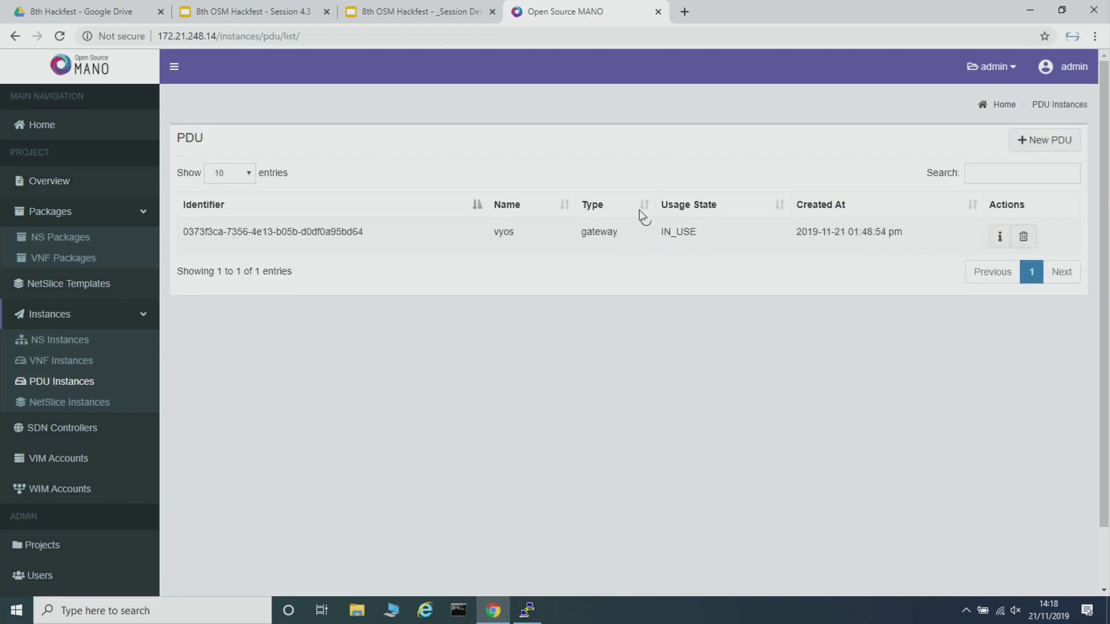
pyautogui.click(1051, 150)
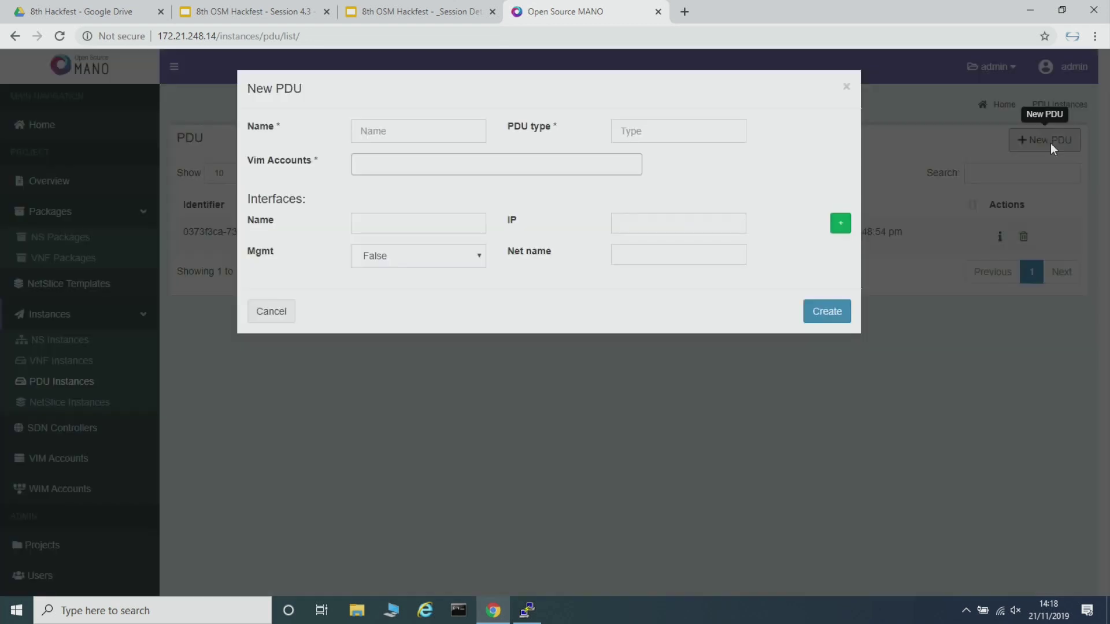
pyautogui.click(389, 126)
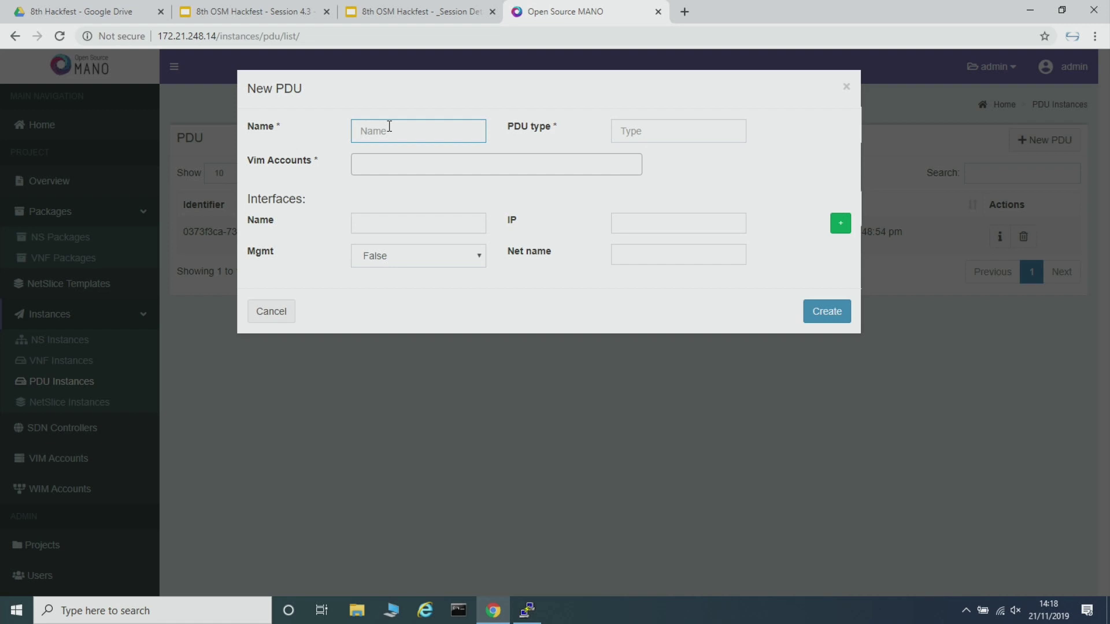
pyautogui.hotkey('ctrl', 't')
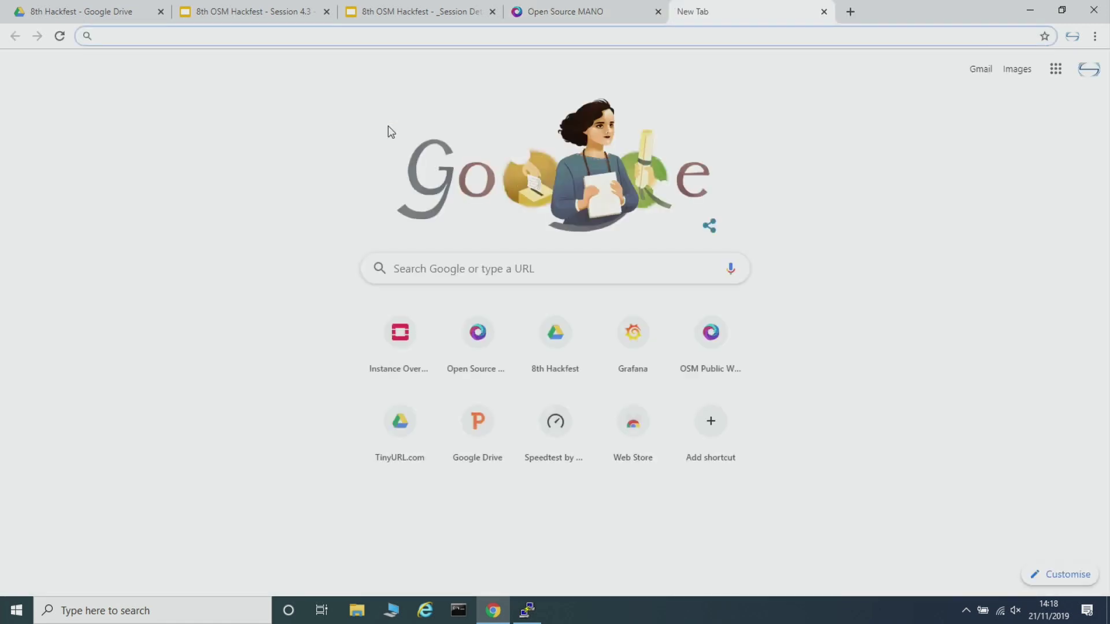
# - Open the OSMhackfest8 Etherpad pad and scroll down to the PDU Session IP notes
pyautogui.write('pad')
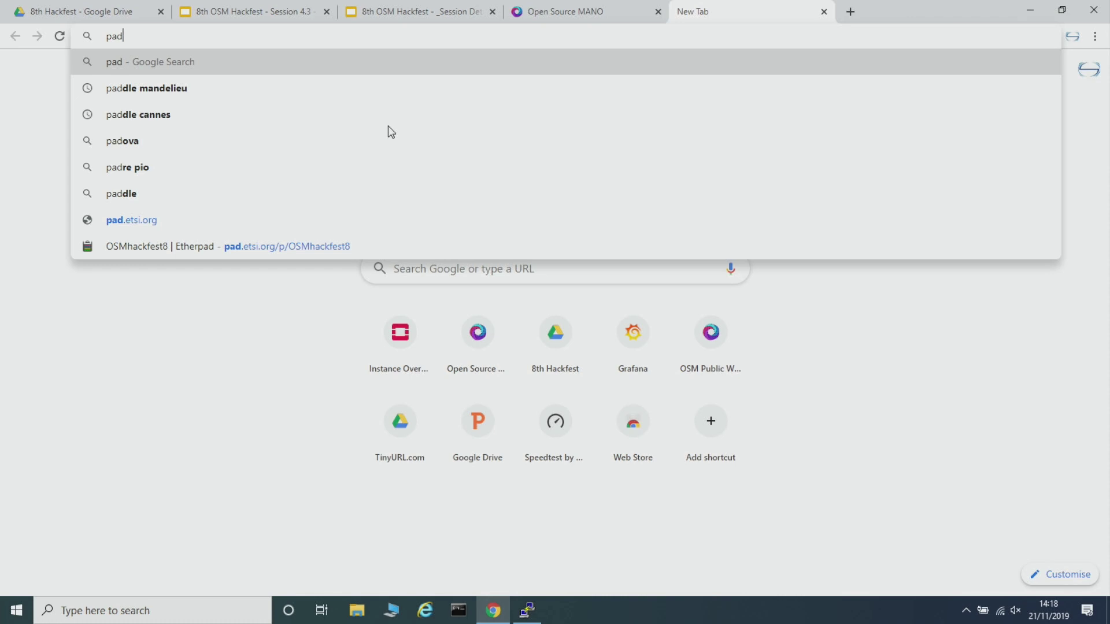
pyautogui.press('Down')
pyautogui.press('Down')
pyautogui.press('Down')
pyautogui.press('Down')
pyautogui.press('Down')
pyautogui.press('Down')
pyautogui.press('Down')
pyautogui.press('Return')
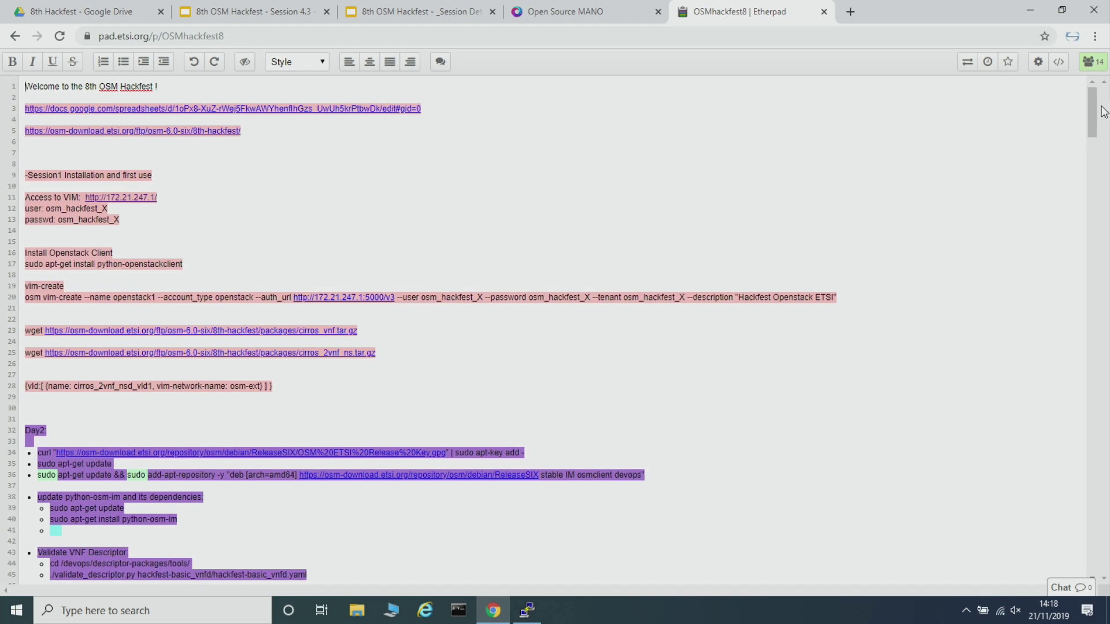
pyautogui.moveTo(1092, 113); pyautogui.dragTo(1092, 572)
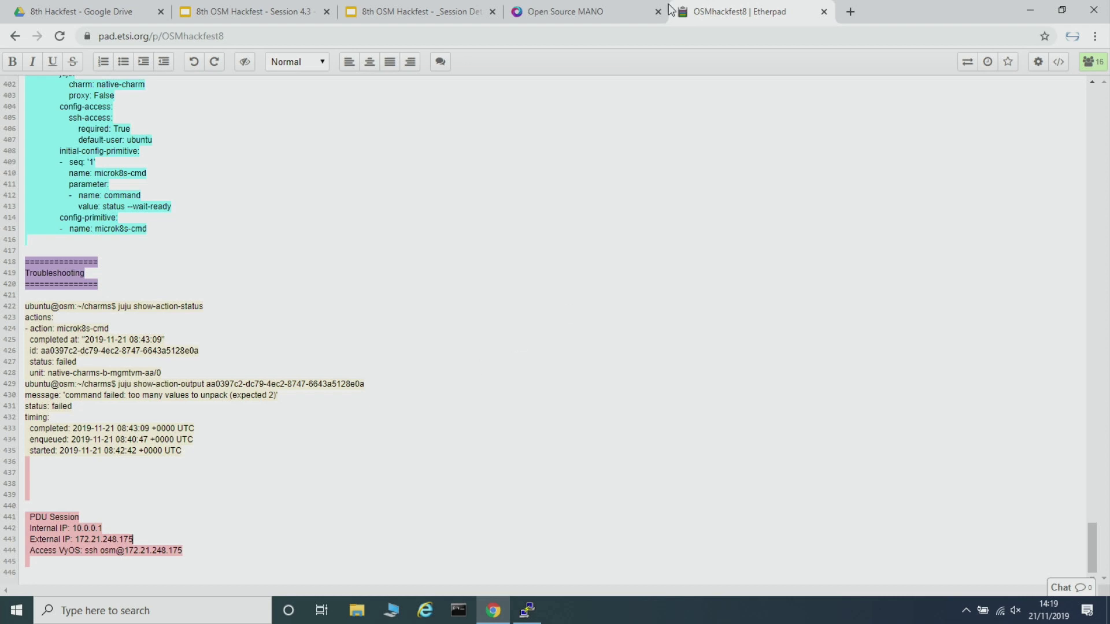
# - Go back through the Session 4.3 slides to the empty New PDU form in OSM
pyautogui.click(408, 17)
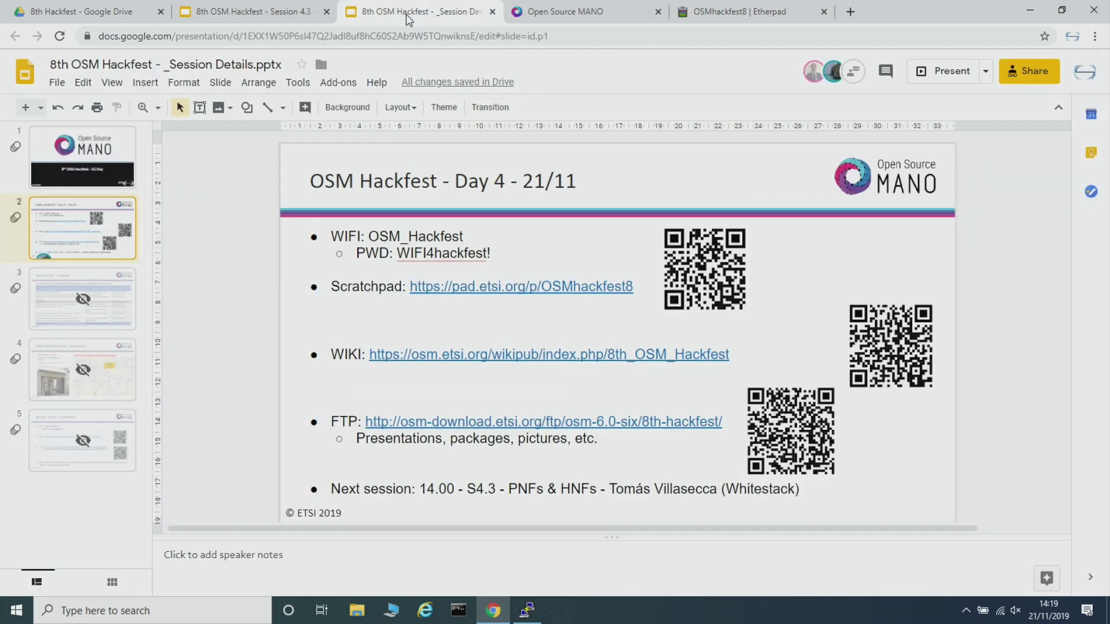
pyautogui.click(282, 12)
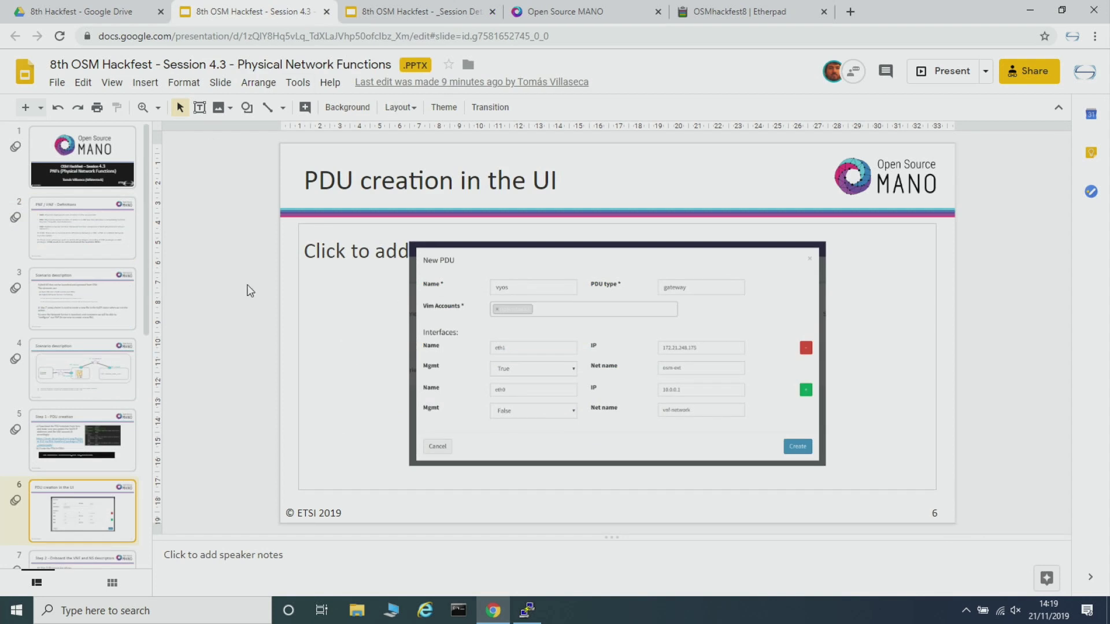
pyautogui.click(557, 12)
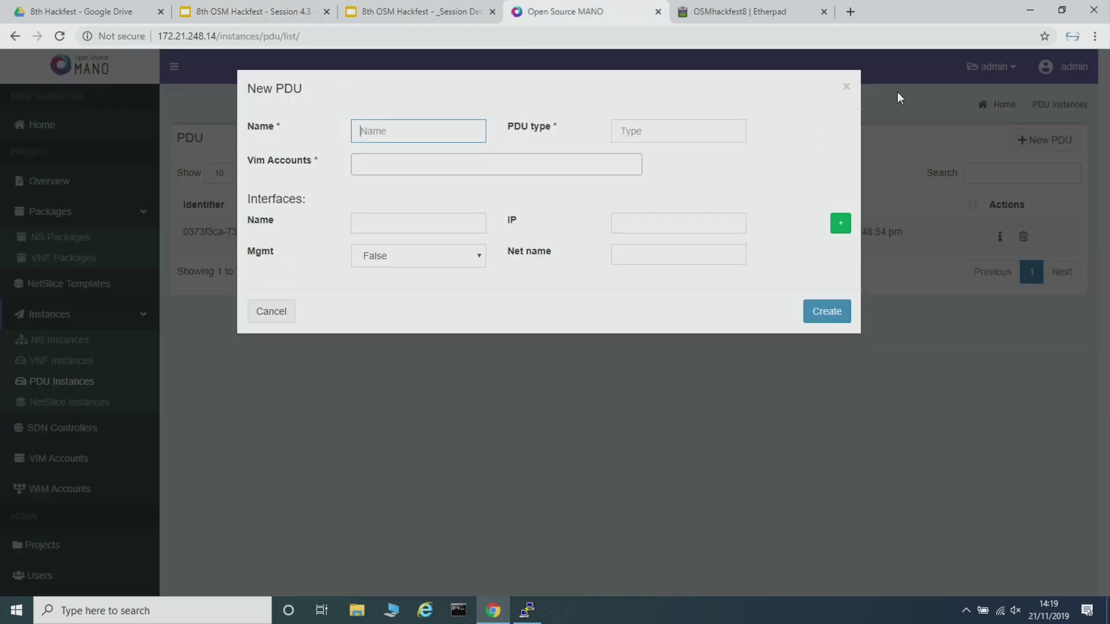
# - Name the new PDU 'vyos_hackfest' and set its type to gateway
pyautogui.click(426, 133)
pyautogui.write('vyo')
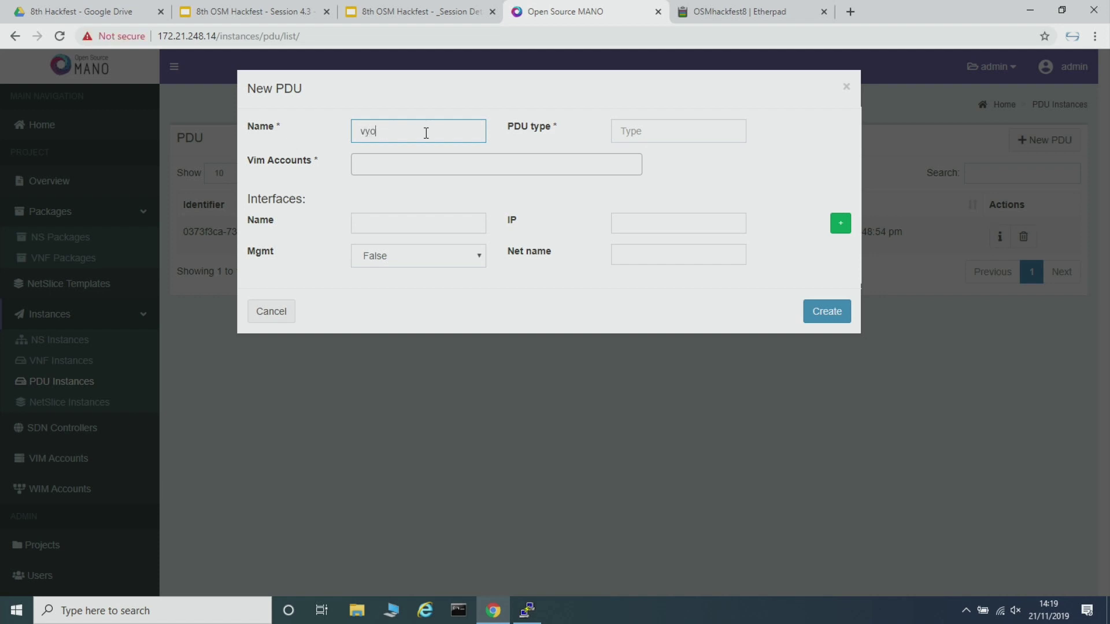
pyautogui.write('s_hackfest')
pyautogui.press('Tab')
pyautogui.write('g')
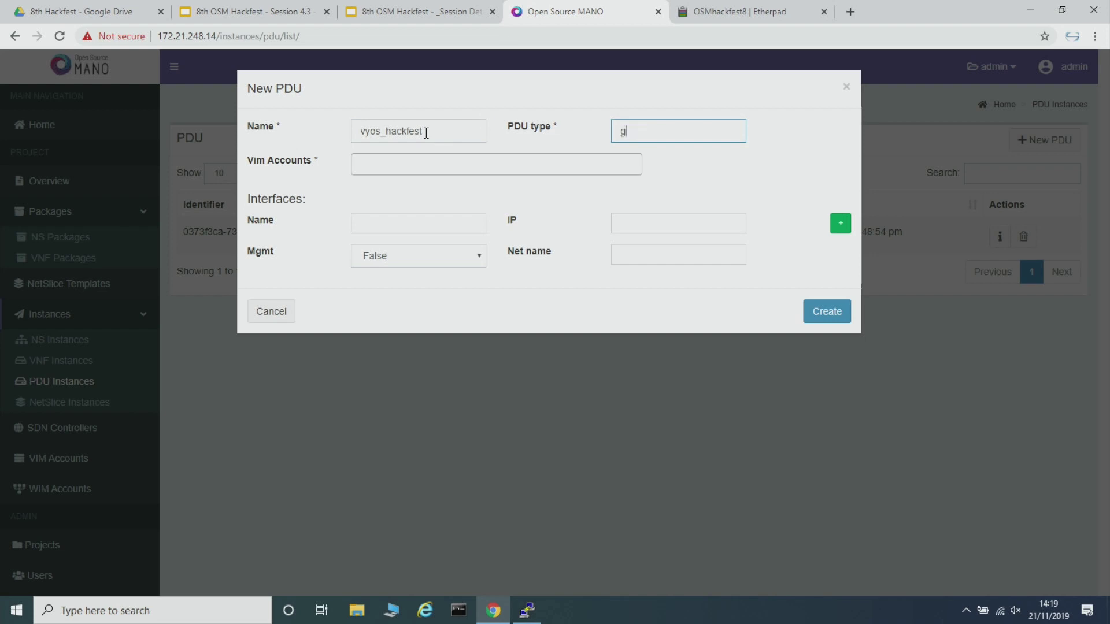
pyautogui.write('ateway')
pyautogui.press('Tab')
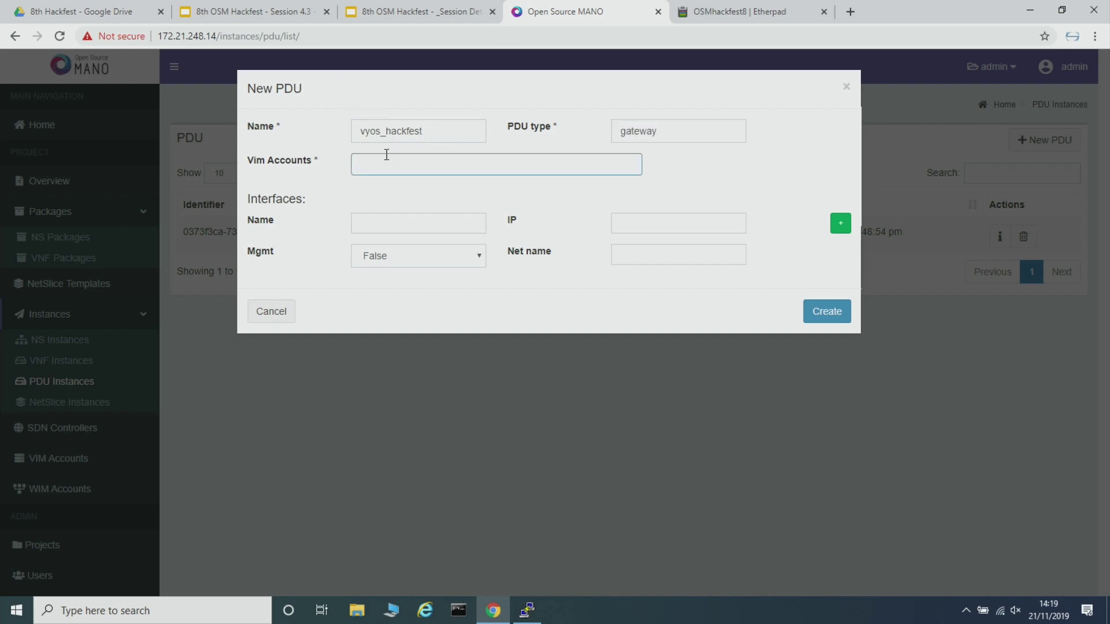
# - Assign the openstack1 VIM account to the PDU, then bring up the PDU creation slide
pyautogui.click(379, 163)
pyautogui.click(390, 209)
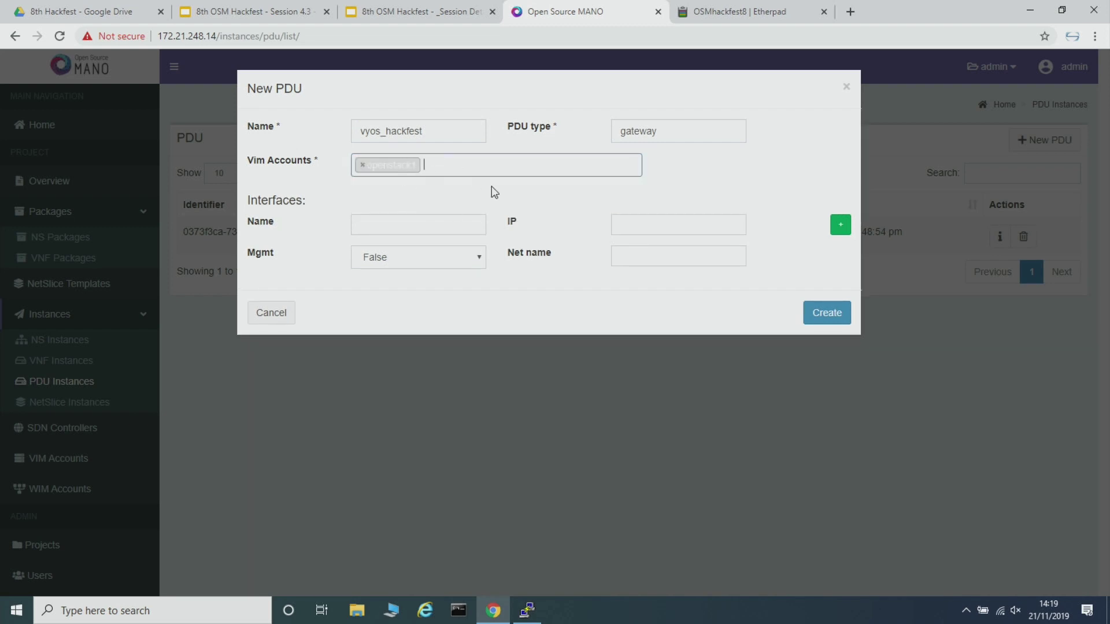
pyautogui.click(466, 175)
pyautogui.click(438, 170)
pyautogui.click(388, 222)
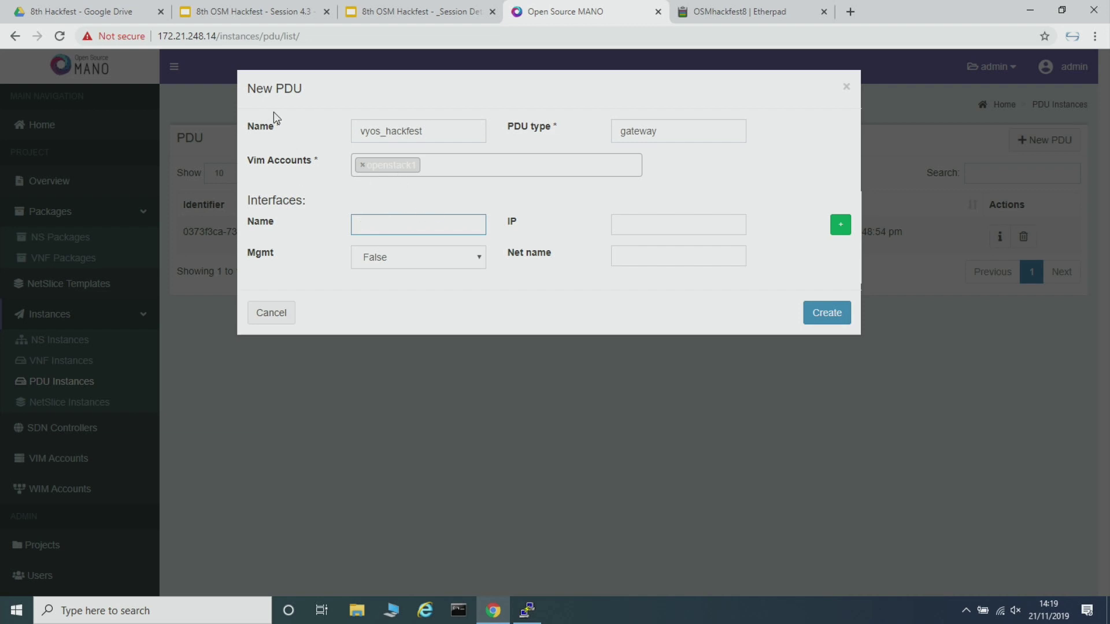
pyautogui.click(248, 12)
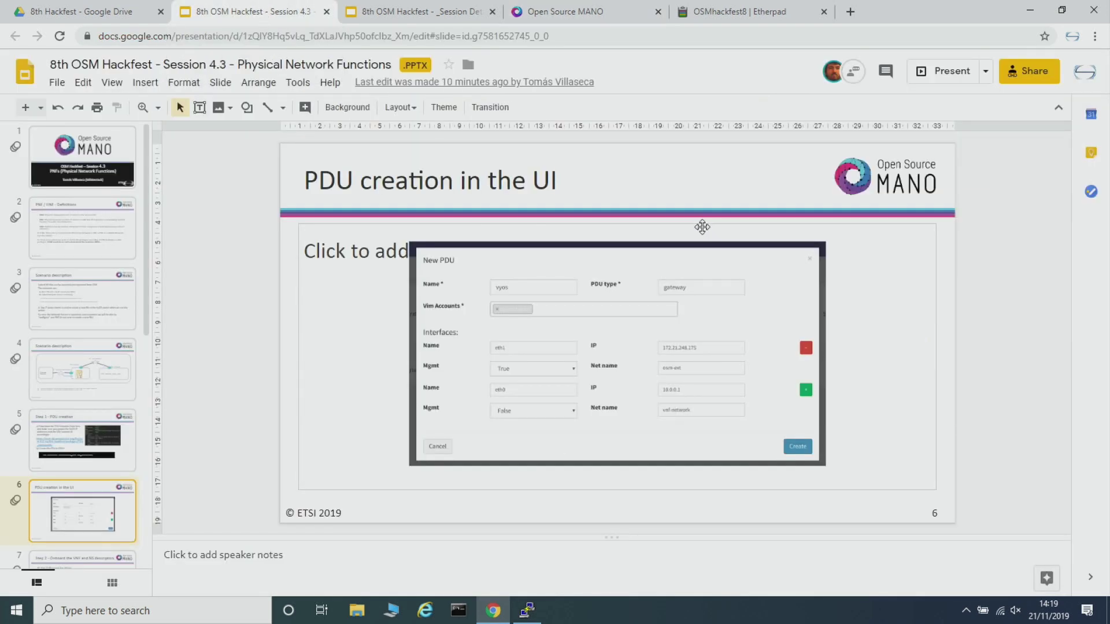
pyautogui.click(145, 85)
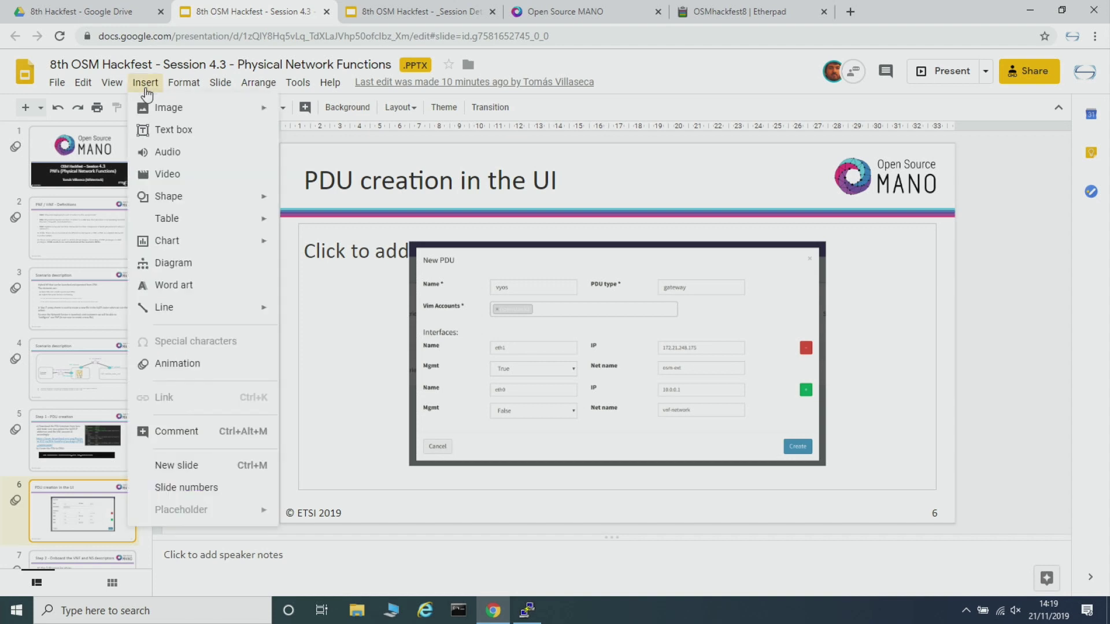
pyautogui.moveTo(112, 82)
pyautogui.click(128, 109)
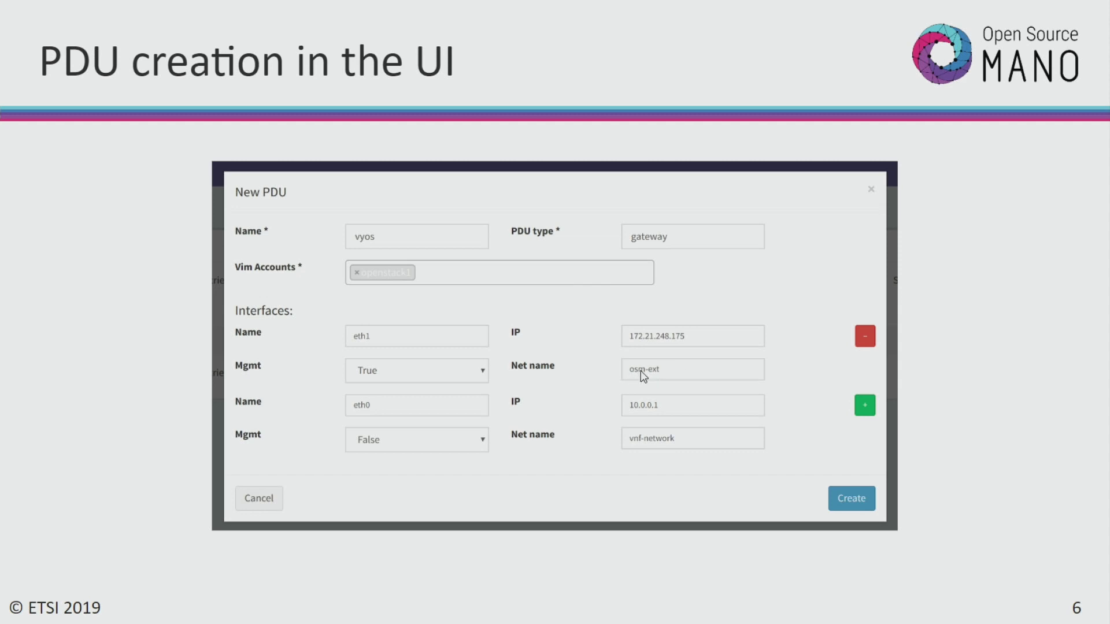
pyautogui.press('Escape')
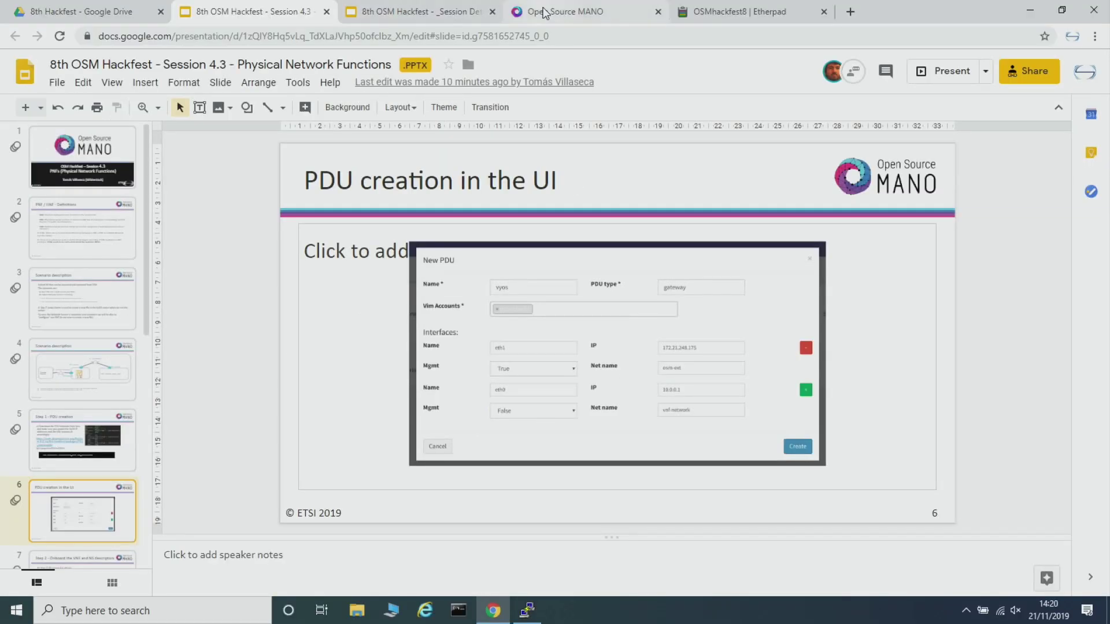
# - Define management interface eth1 at 172.21.248.175 on network osm-ext
pyautogui.click(544, 13)
pyautogui.write('eth1')
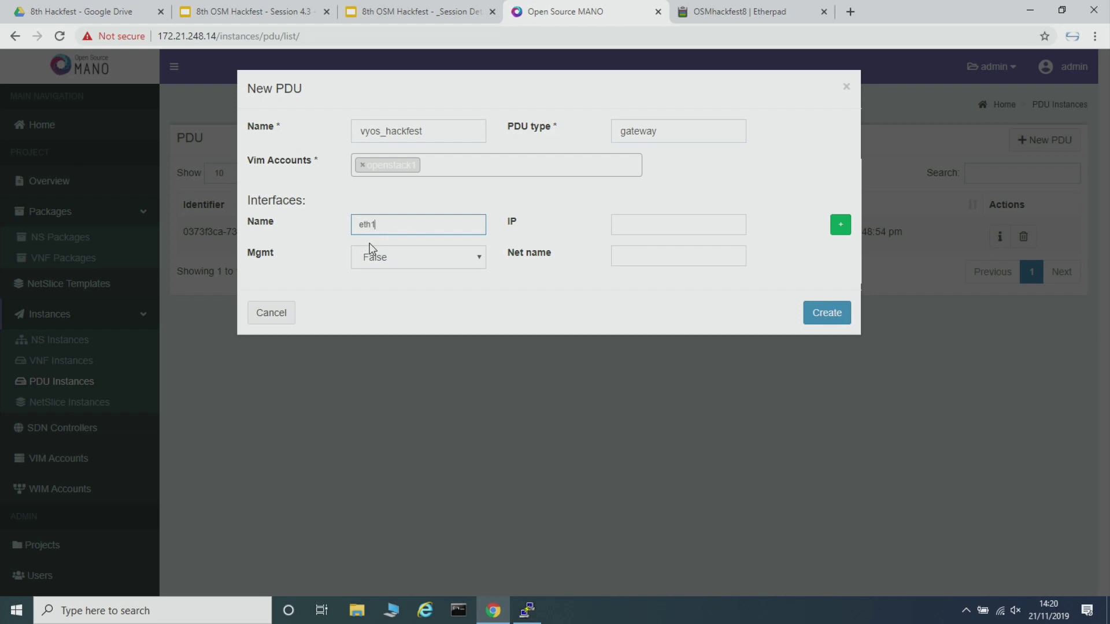
pyautogui.press('Tab')
pyautogui.write('172')
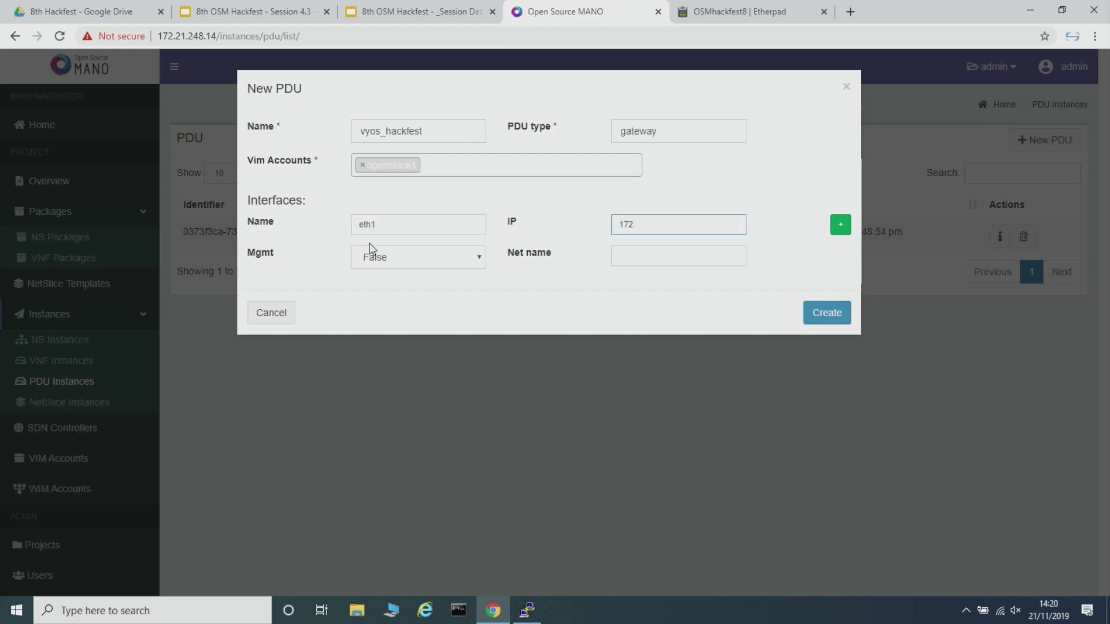
pyautogui.write('.21.248.175')
pyautogui.press('Tab')
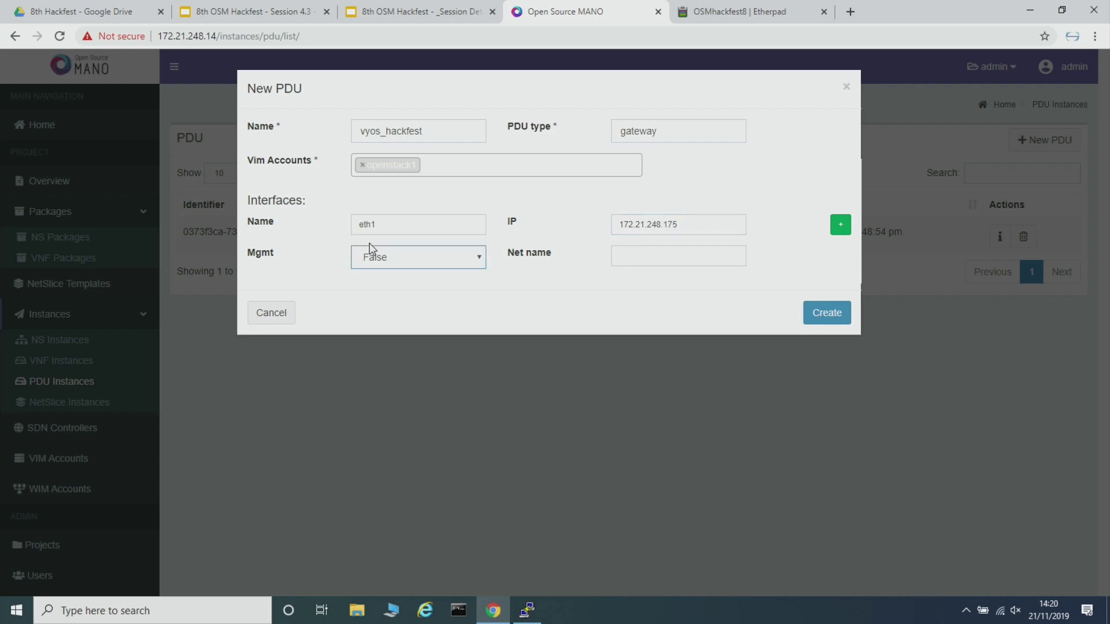
pyautogui.click(384, 268)
pyautogui.click(397, 286)
pyautogui.click(634, 254)
pyautogui.write('osm-ext')
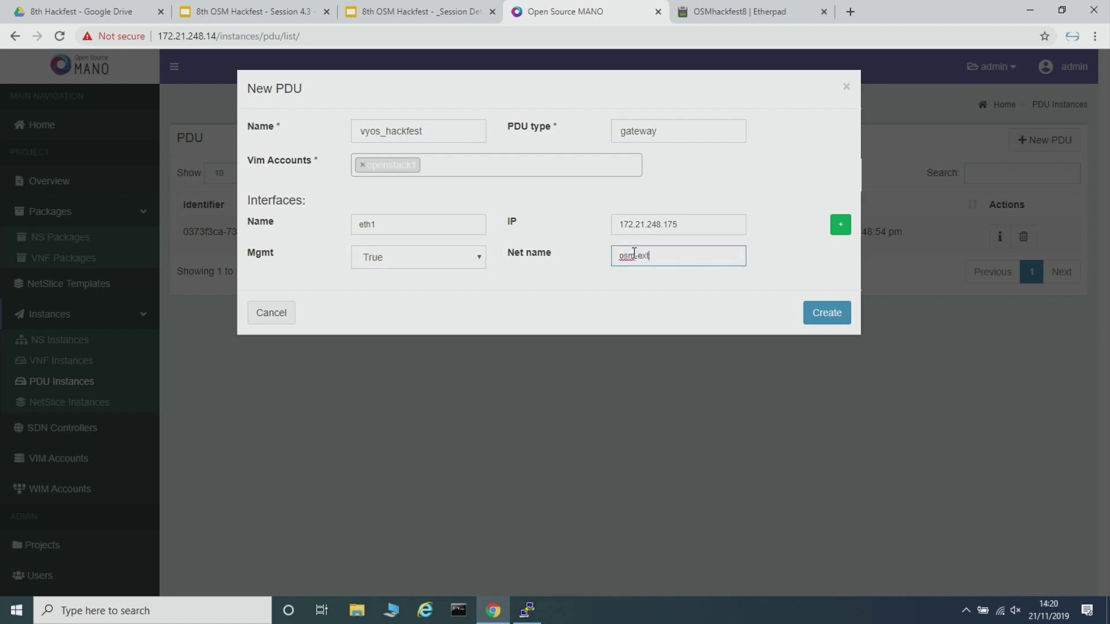
# - Add a second interface eth0 at 10.0.0.1 on vnf-network and create the PDU
pyautogui.click(840, 224)
pyautogui.click(395, 293)
pyautogui.write('eth0')
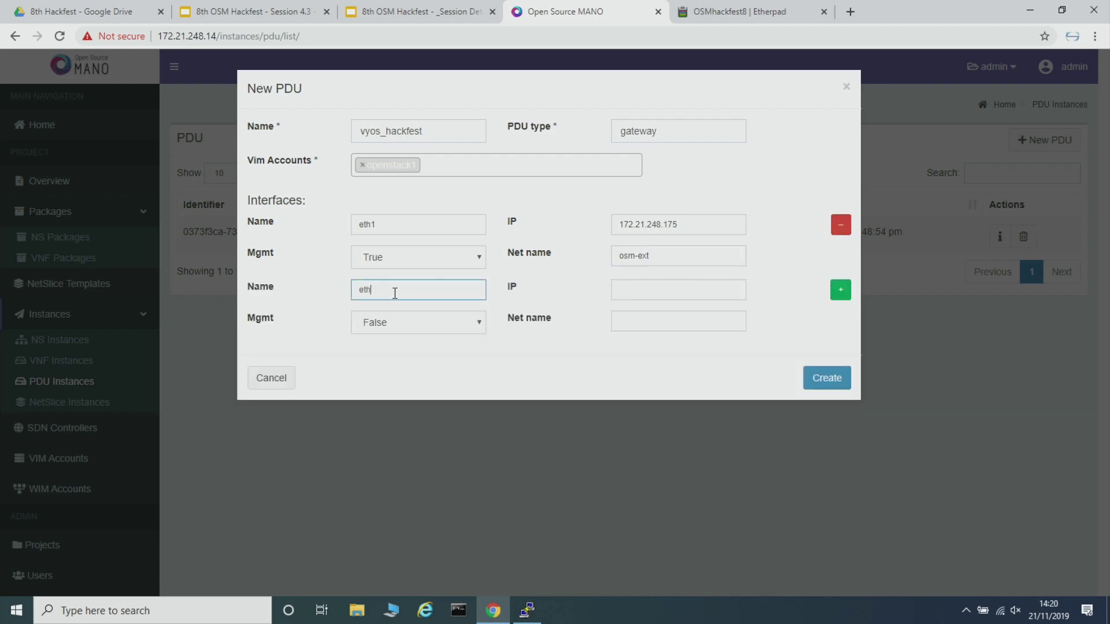
pyautogui.write('0.0.0.1')
pyautogui.press('Tab')
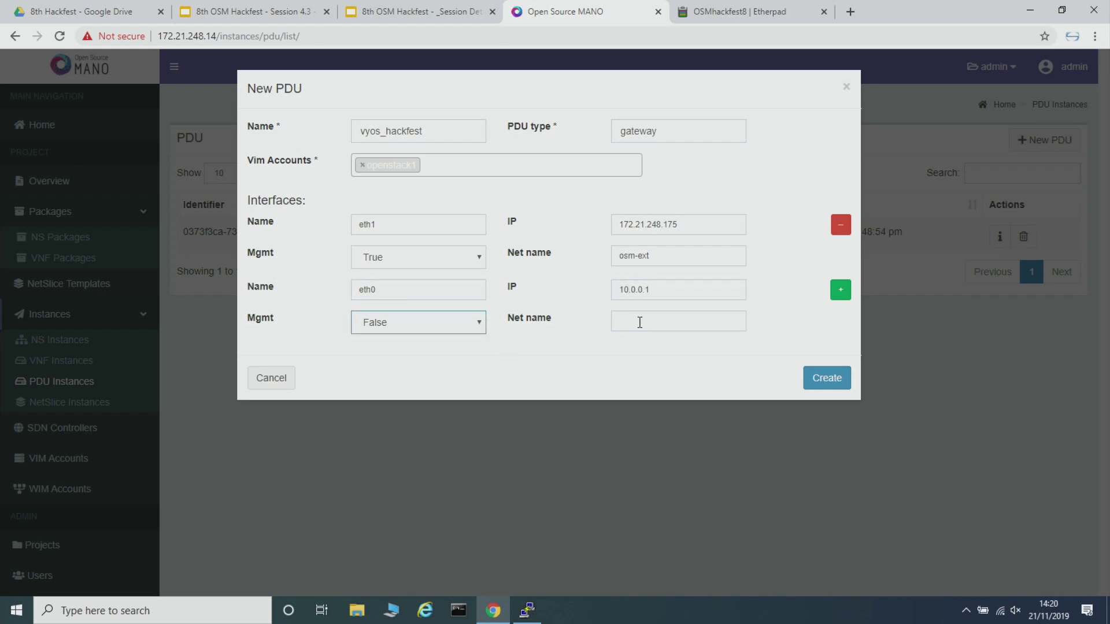
pyautogui.click(640, 322)
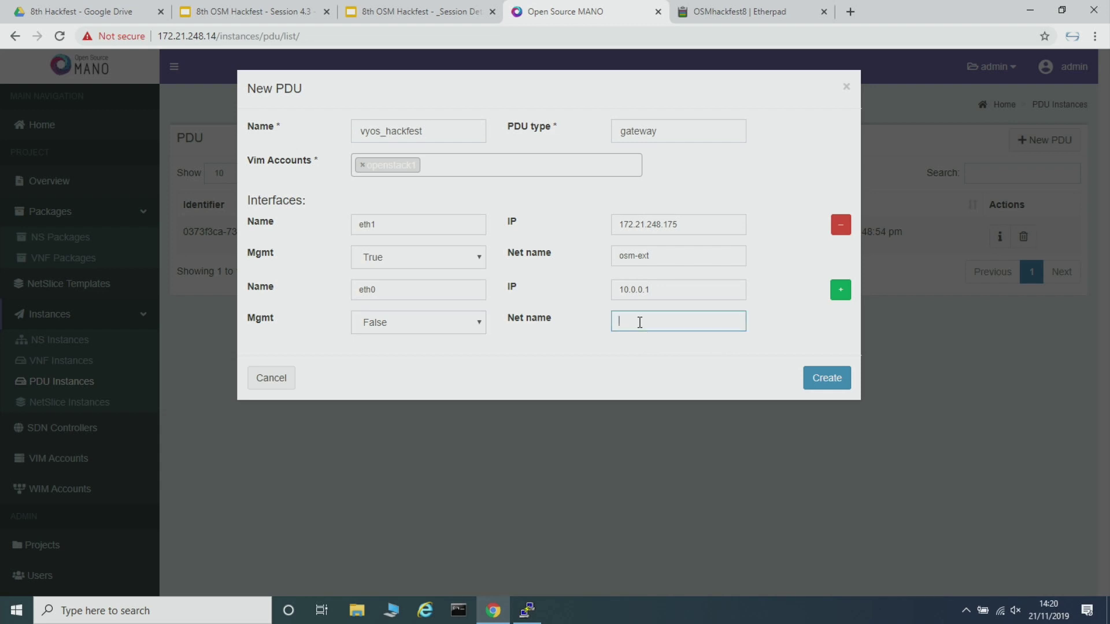
pyautogui.write('vnf-network')
pyautogui.click(817, 391)
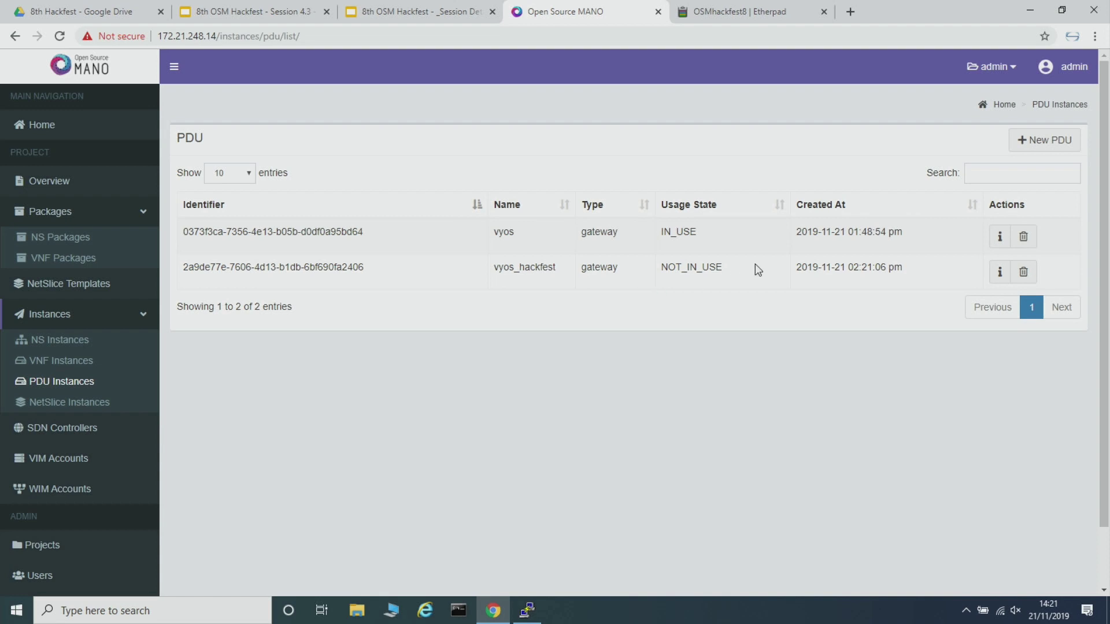
pyautogui.moveTo(662, 269); pyautogui.dragTo(724, 267)
pyautogui.click(724, 267)
# - Select slide 5, 'Step 1 - PDU creation', in the Session 4.3 deck and present it full screen
pyautogui.click(274, 8)
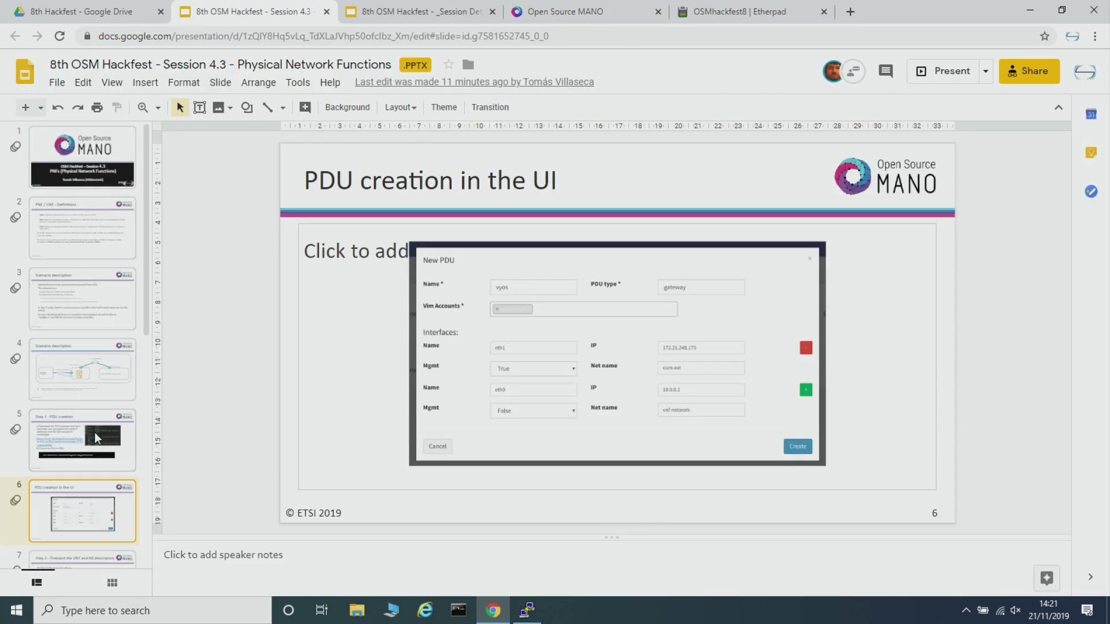
pyautogui.click(95, 434)
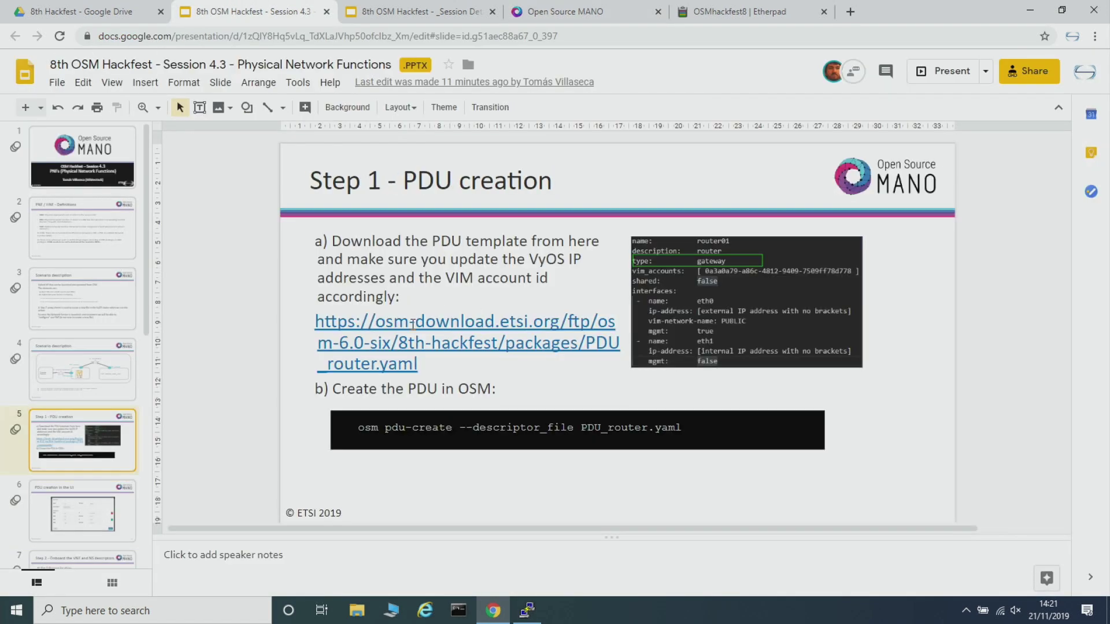
pyautogui.moveTo(148, 322); pyautogui.dragTo(146, 347)
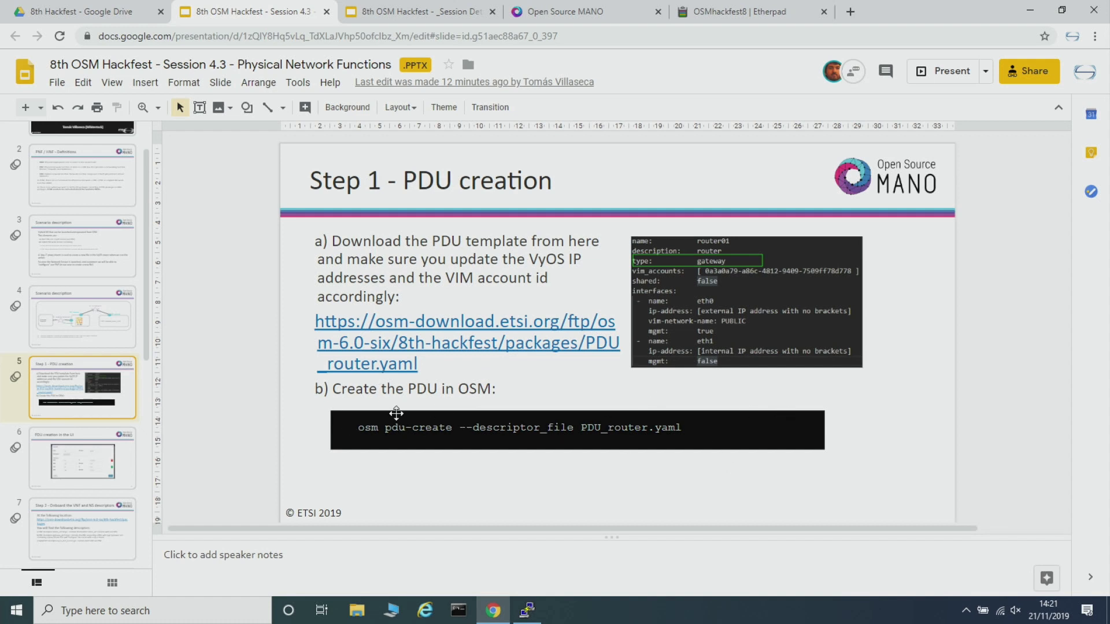
pyautogui.click(145, 83)
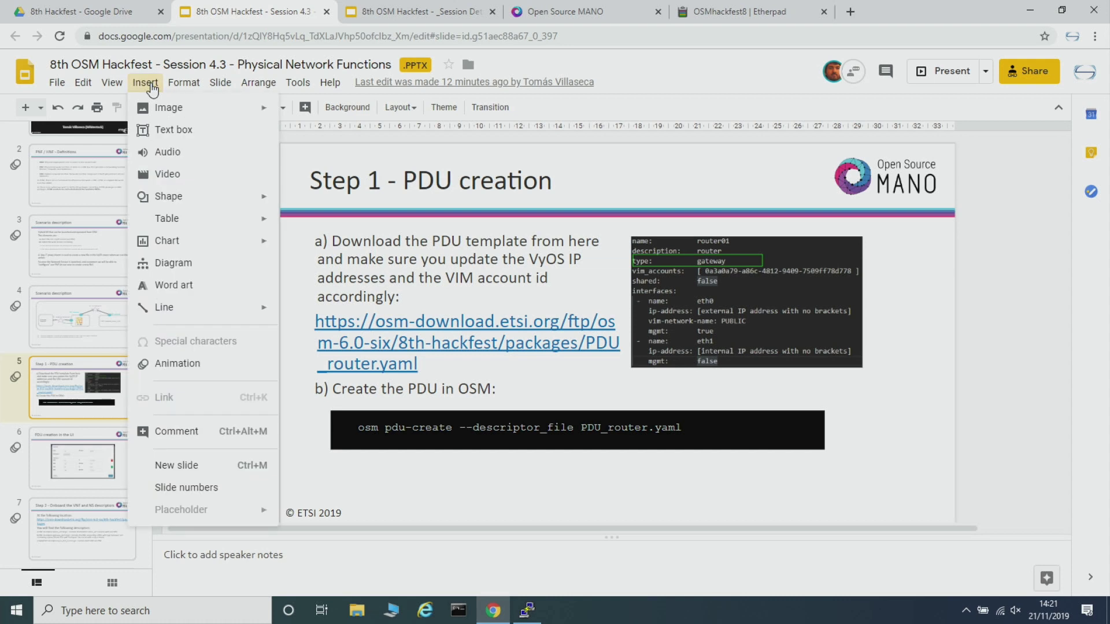
pyautogui.moveTo(105, 86)
pyautogui.click(123, 107)
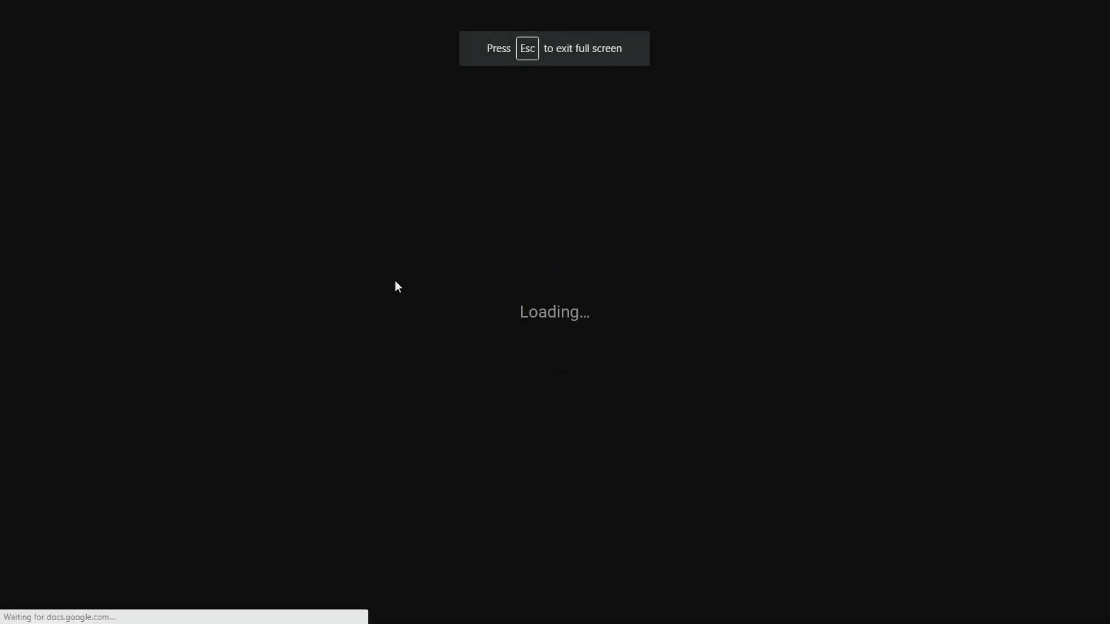
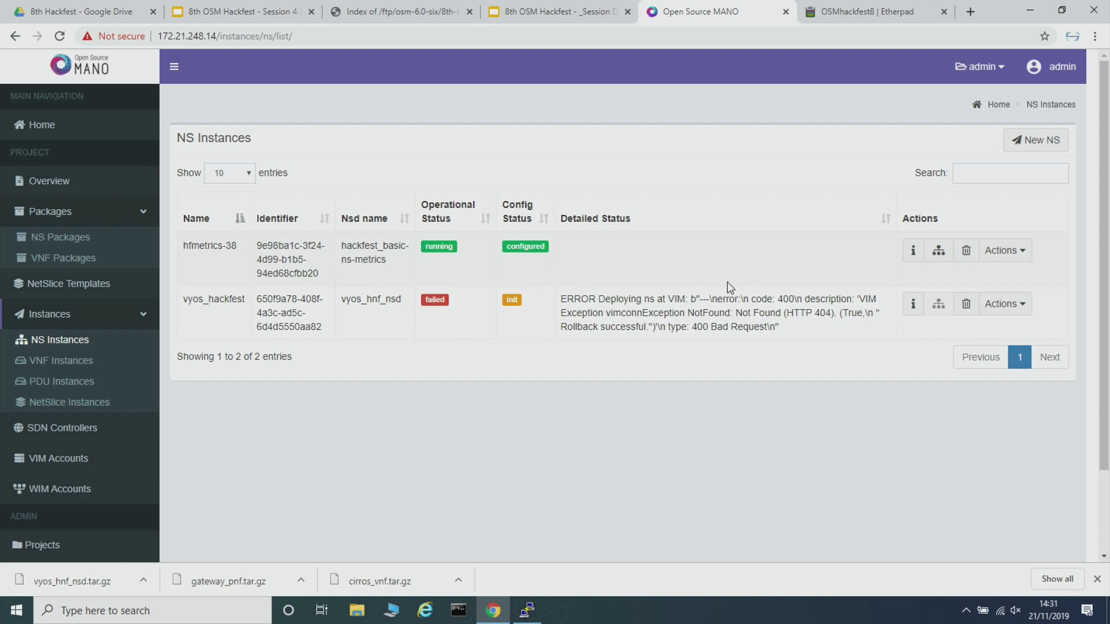
# - Delete the failed vyos_hackfest NS instance and sign out of the admin session
pyautogui.click(966, 304)
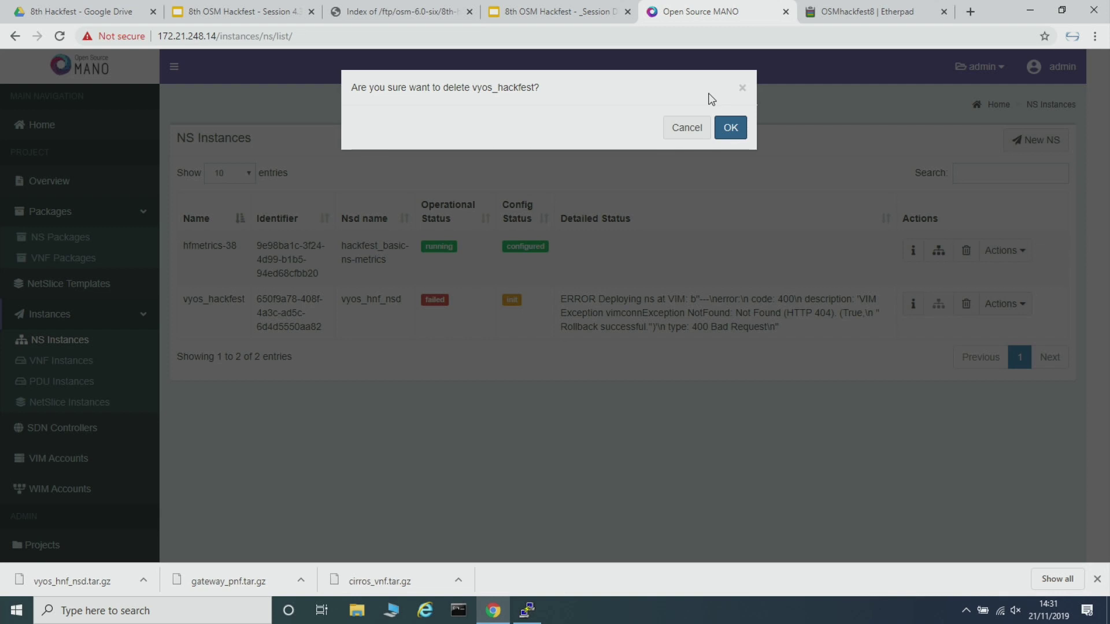
pyautogui.click(731, 128)
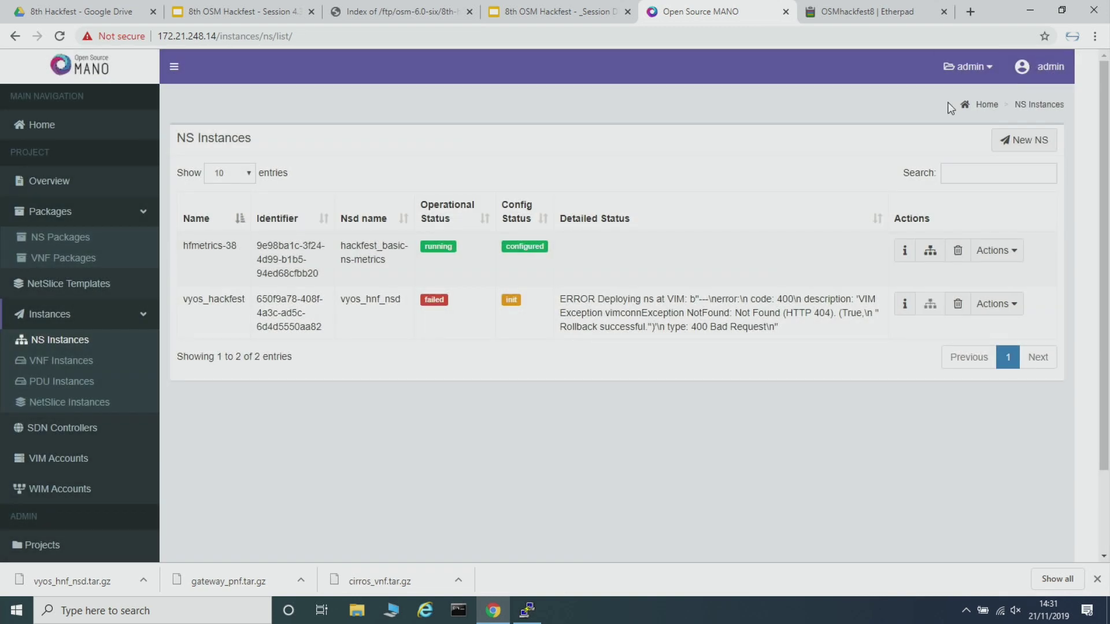
pyautogui.click(1051, 68)
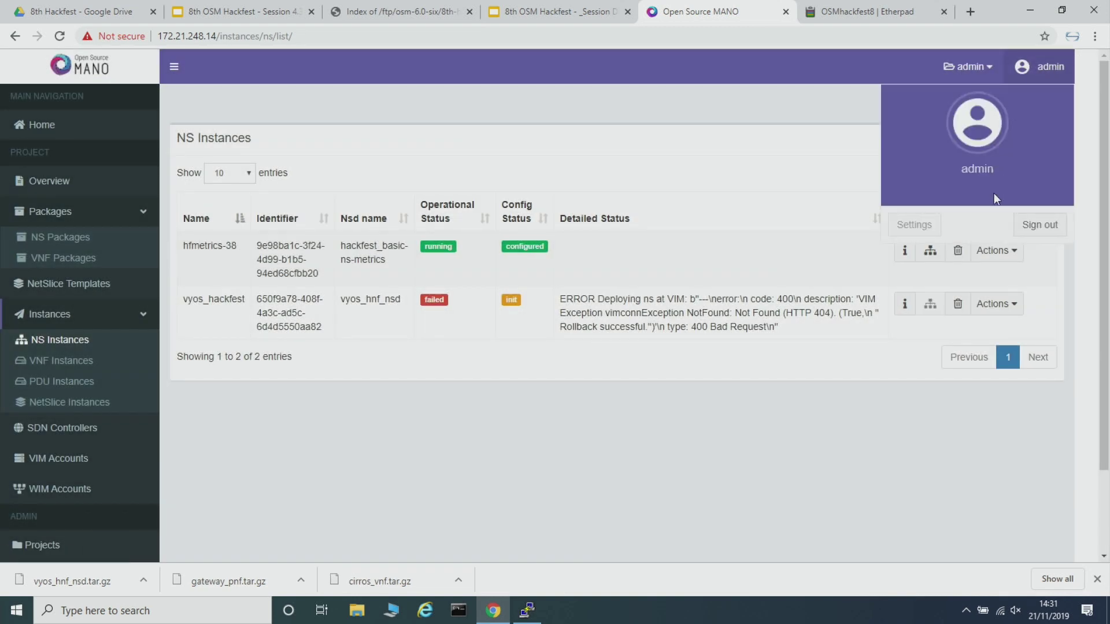
pyautogui.click(1022, 231)
# - Log in as the hackfest user with the pasted password and dismiss the save-password prompt
pyautogui.click(585, 327)
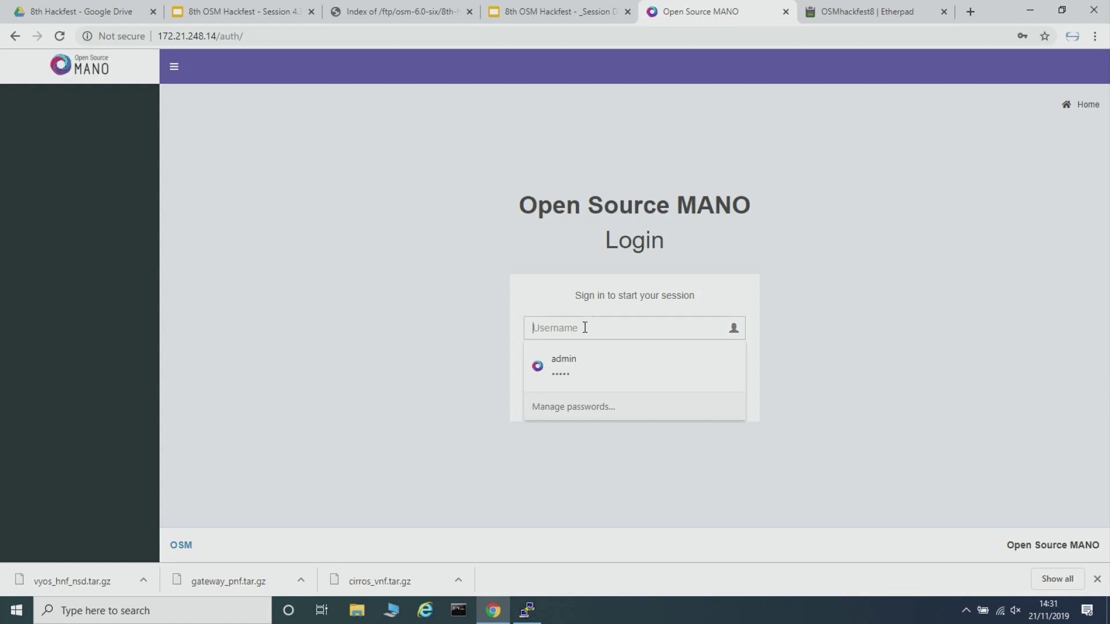
pyautogui.write('osm_')
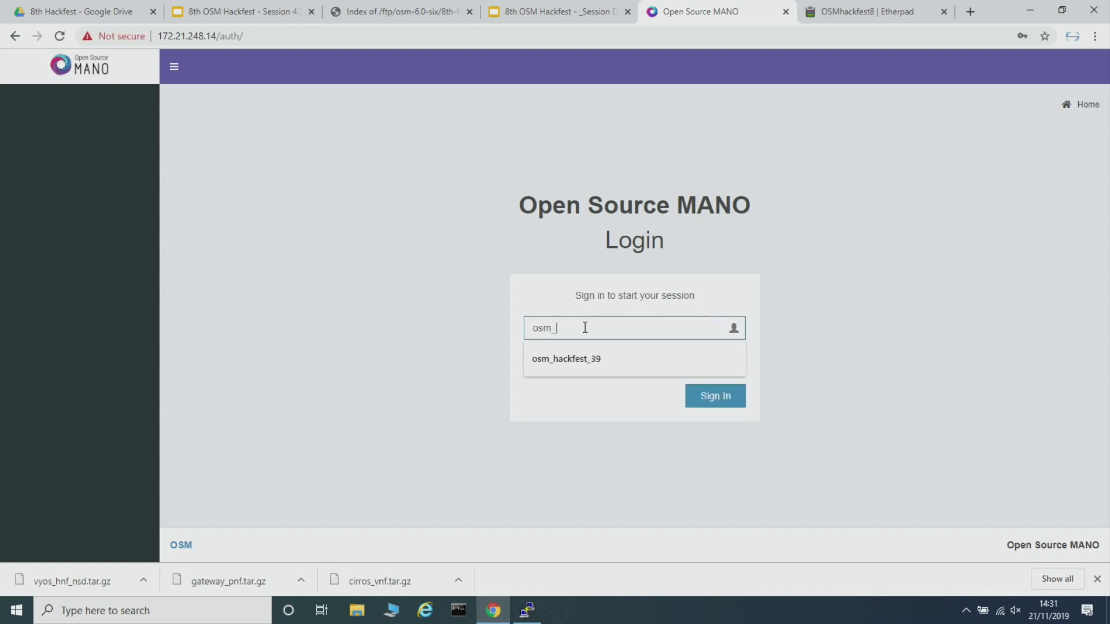
pyautogui.write('hackfest_40')
pyautogui.press('Tab')
pyautogui.hotkey('shift', 'Tab')
pyautogui.press('Tab')
pyautogui.hotkey('ctrl', 'v')
pyautogui.press('Return')
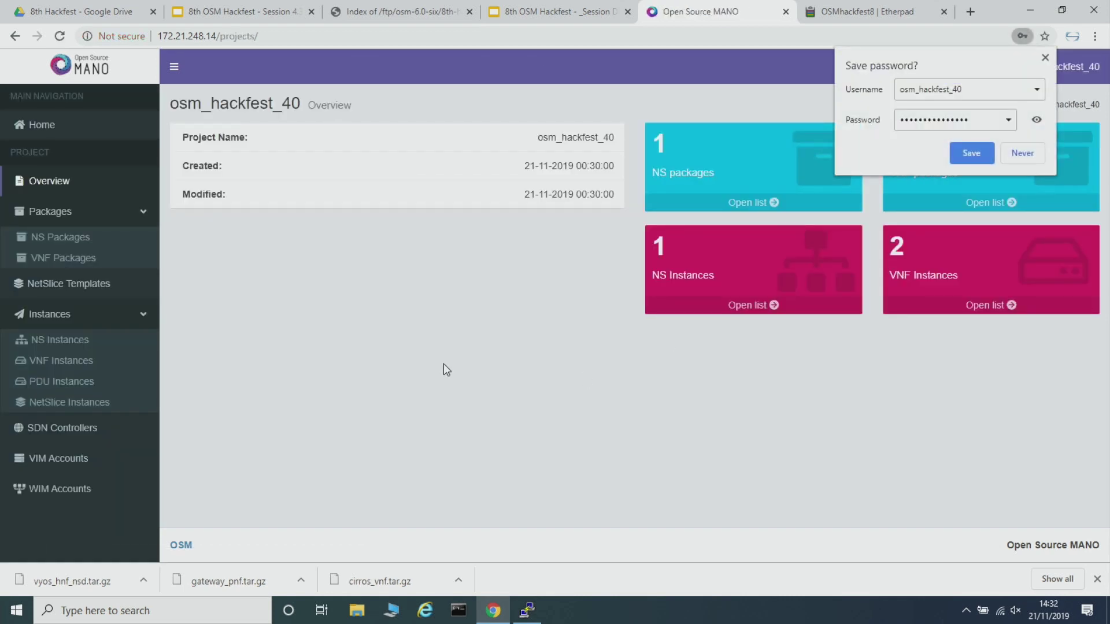
pyautogui.click(443, 363)
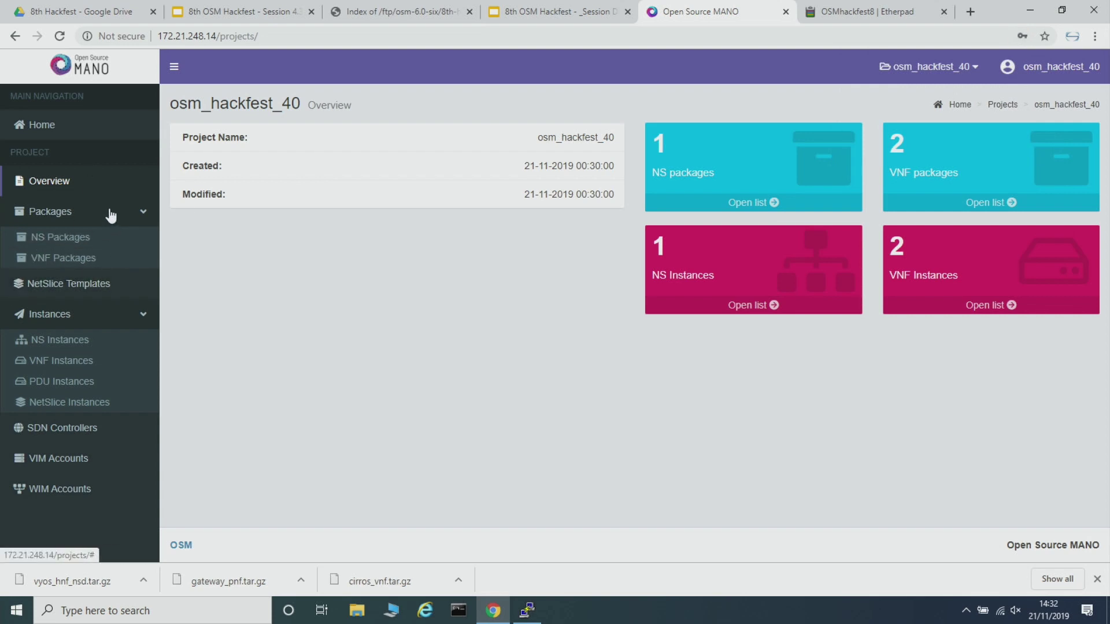
# - Check the vyos NS instance details, then start a new PDU from PDU Instances
pyautogui.click(62, 340)
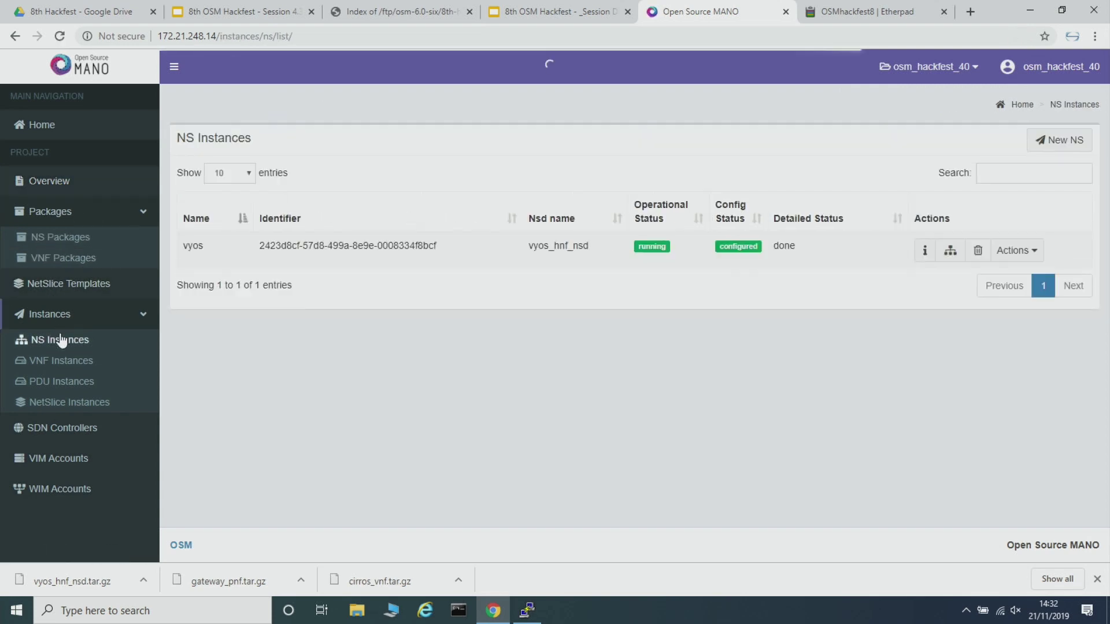
pyautogui.click(922, 252)
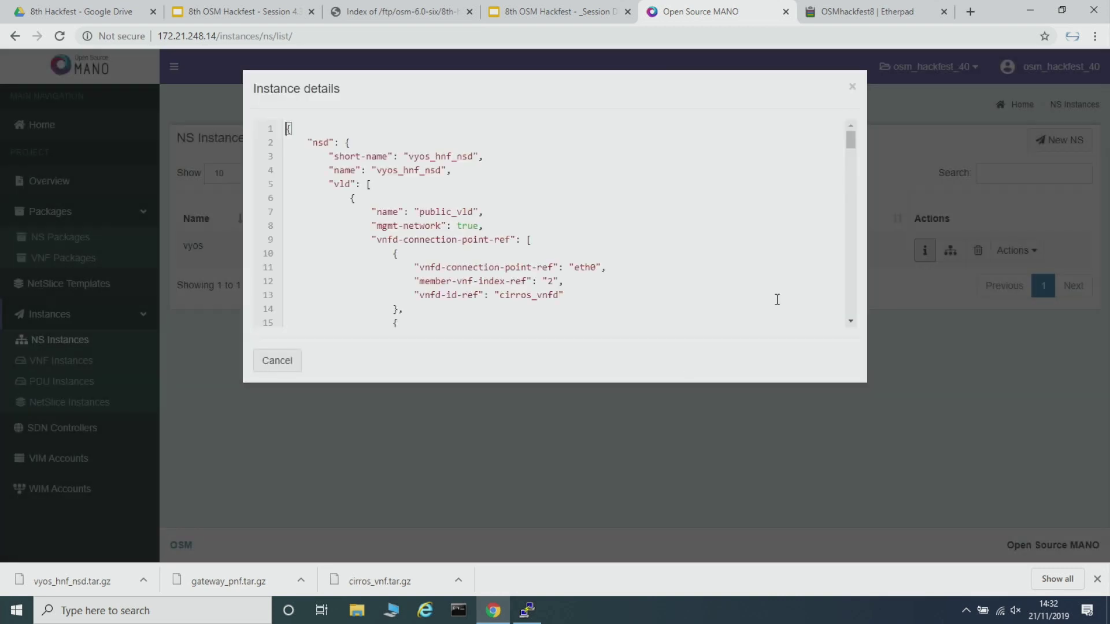
pyautogui.click(493, 610)
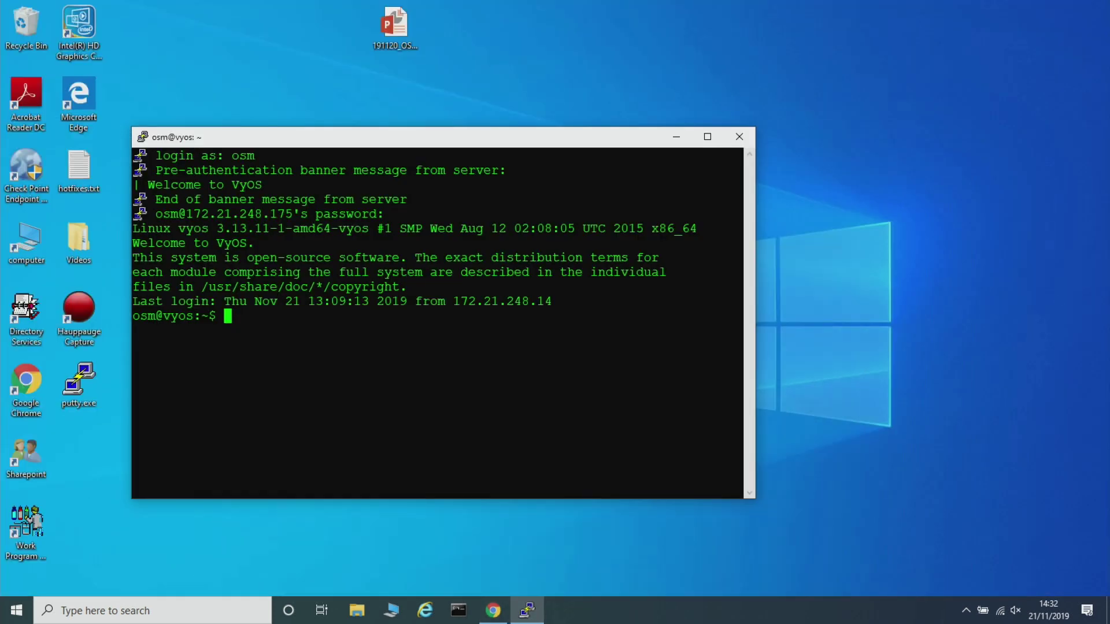
pyautogui.click(493, 609)
pyautogui.click(514, 548)
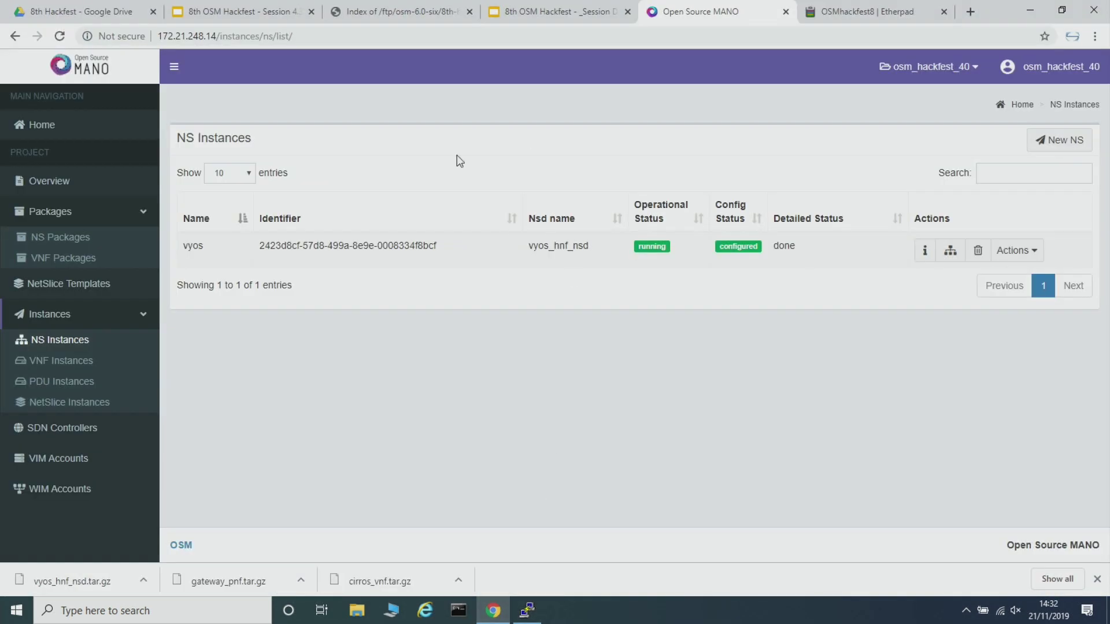
pyautogui.click(50, 383)
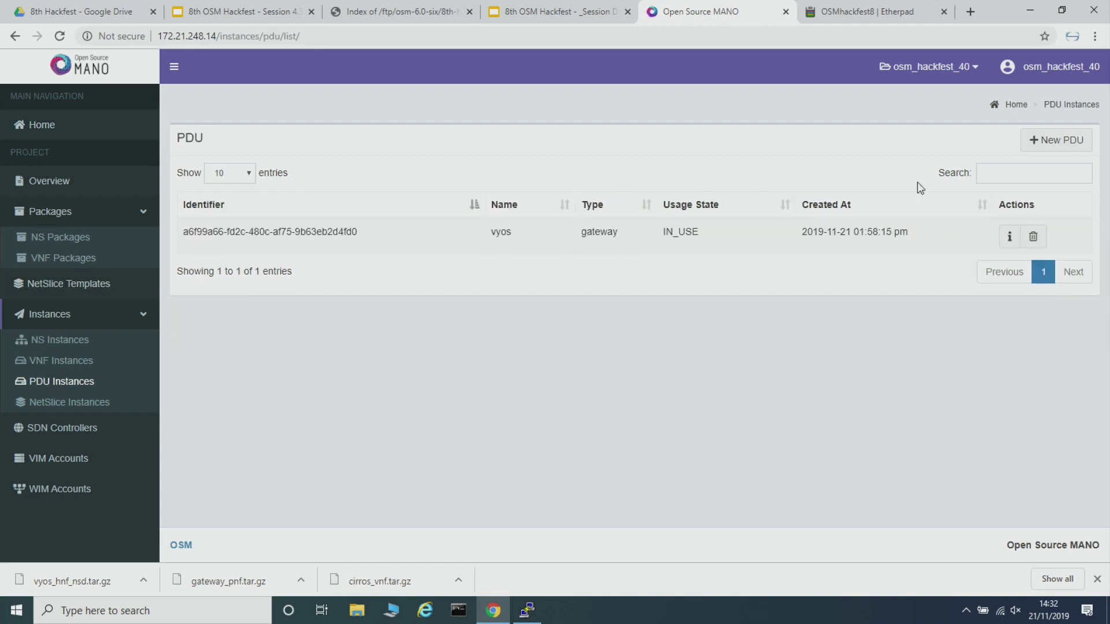
pyautogui.click(1058, 142)
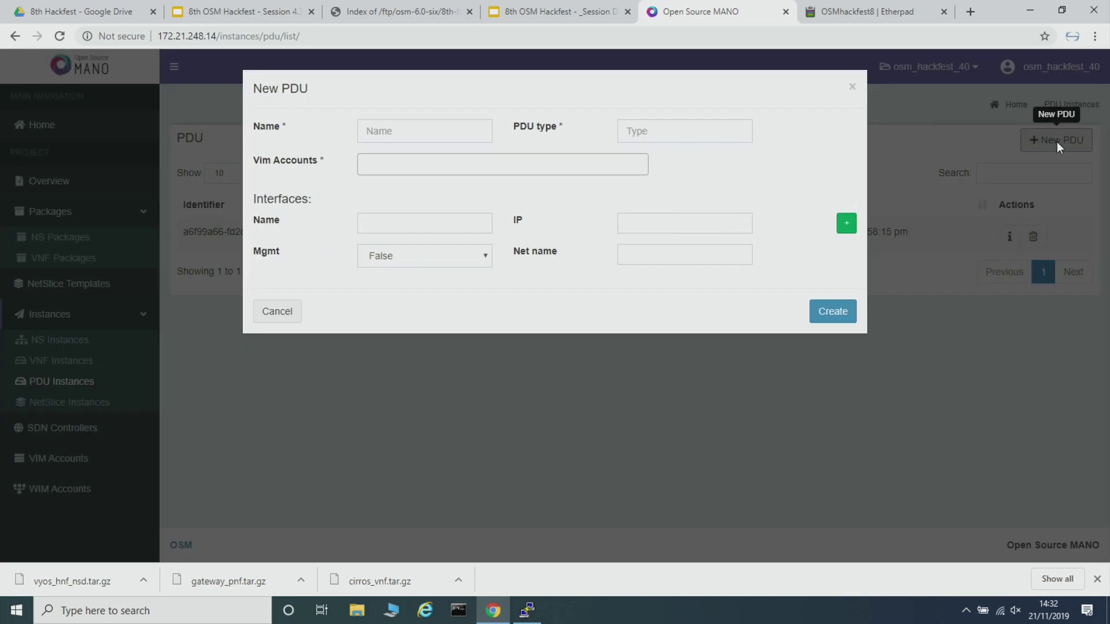
# - Name the PDU vyos_2, type gateway, and assign the vyos_test_40 VIM account
pyautogui.click(384, 125)
pyautogui.write('vyos_2')
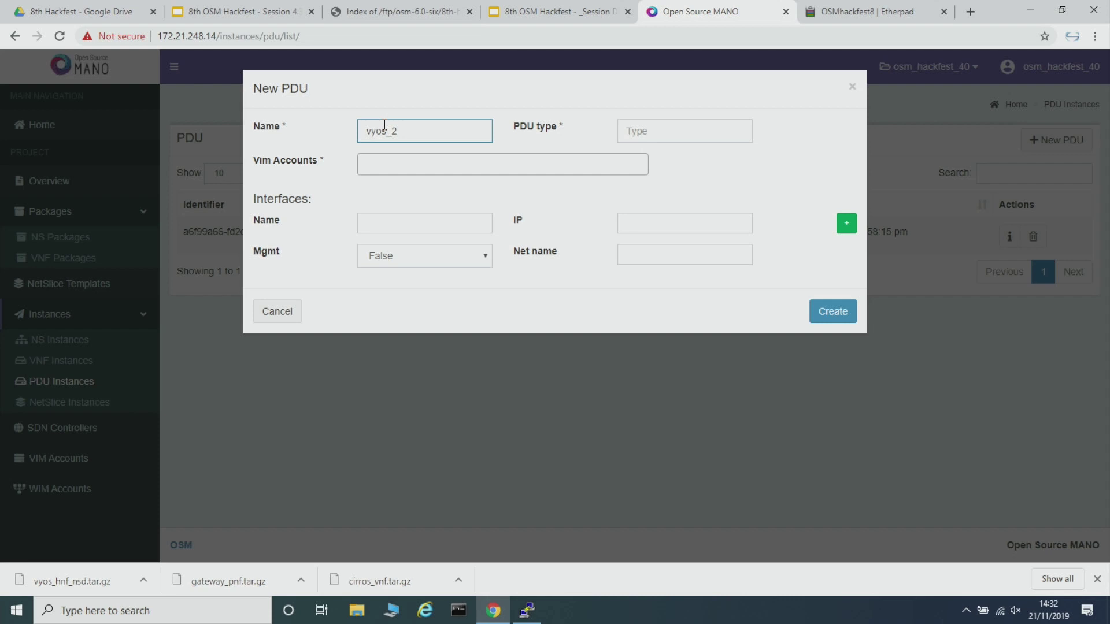
pyautogui.press('Tab')
pyautogui.write('gateway')
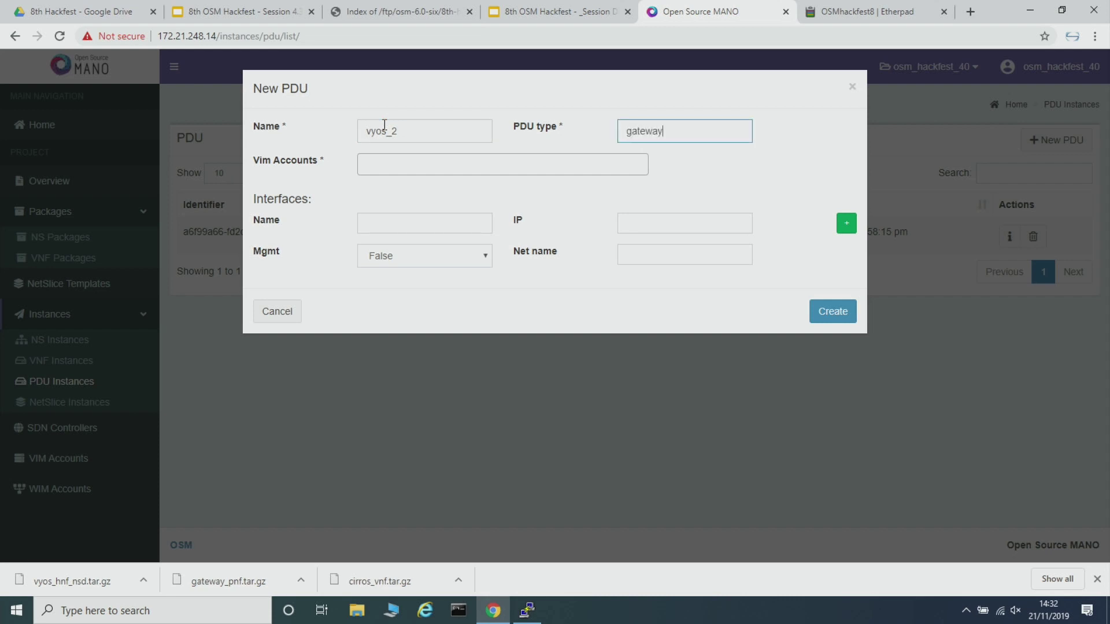
pyautogui.press('Tab')
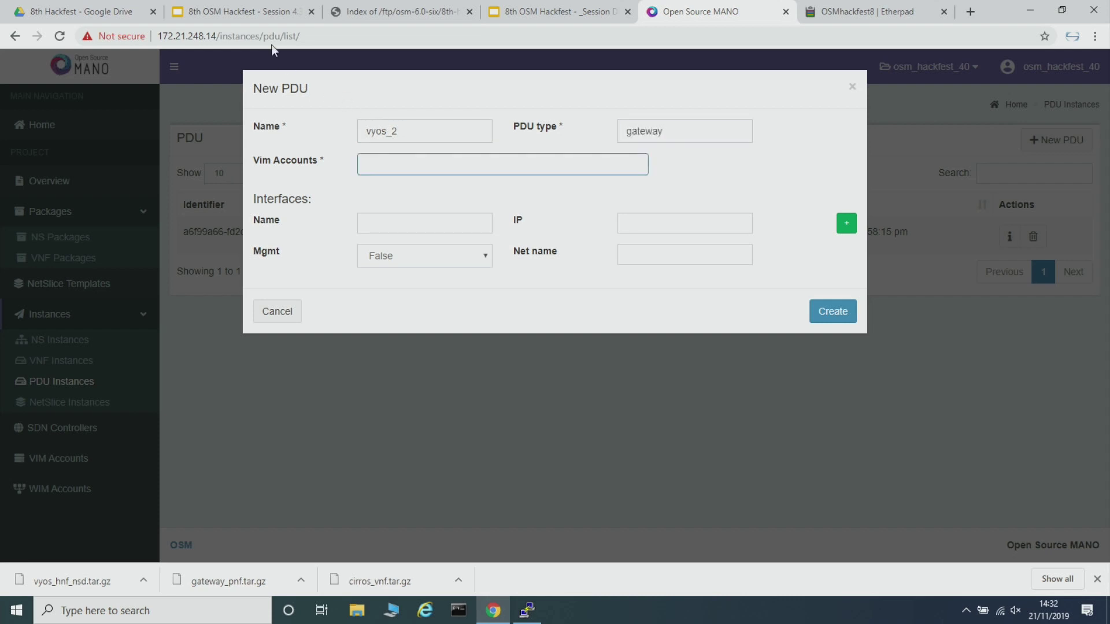
pyautogui.click(243, 7)
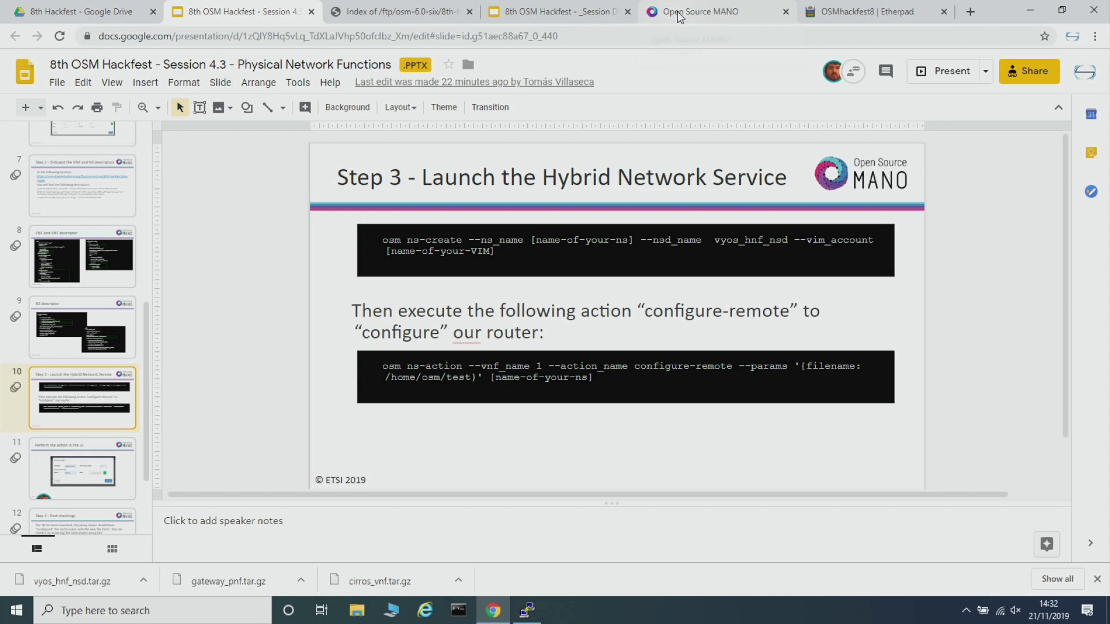
pyautogui.click(670, 11)
pyautogui.click(452, 167)
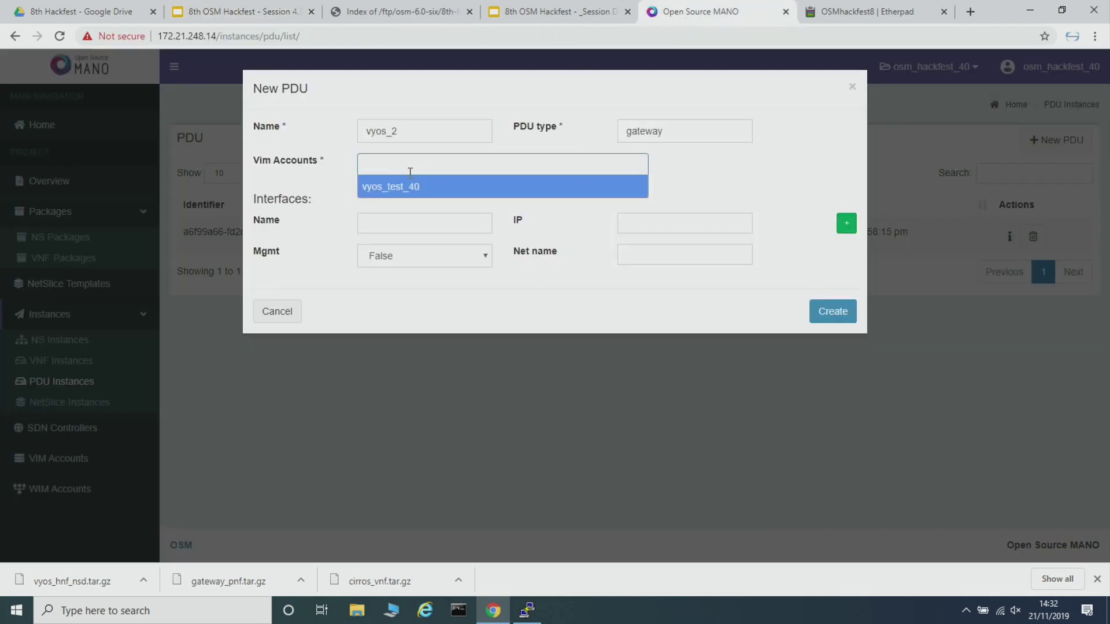
pyautogui.click(386, 188)
# - Define interface eth0 with IP 10.0.0.1 on net vnf-network
pyautogui.click(371, 233)
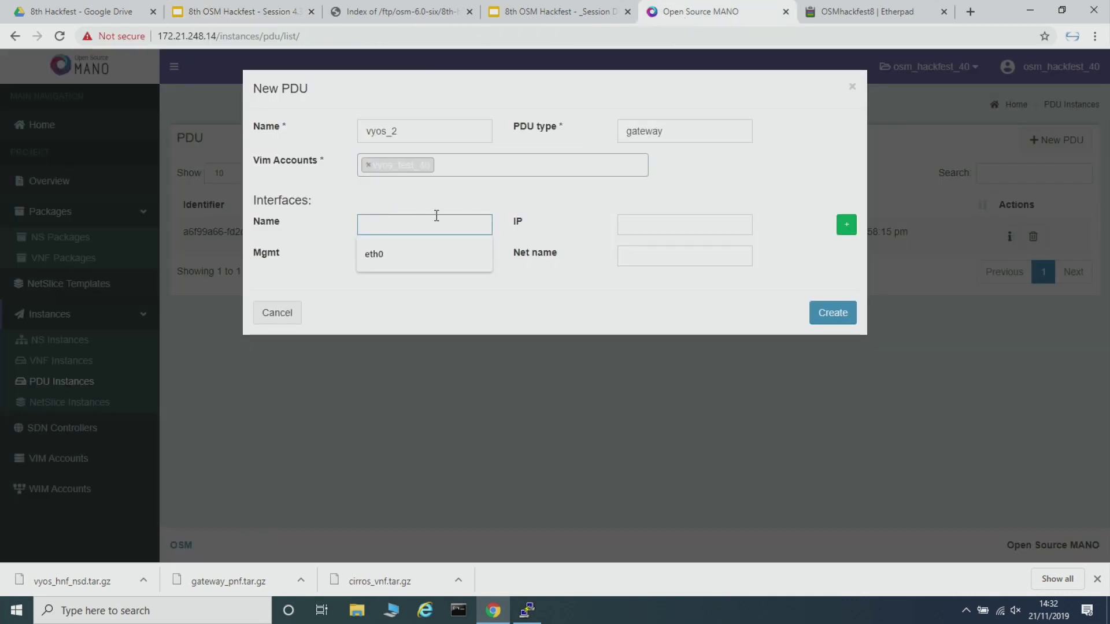
pyautogui.click(394, 248)
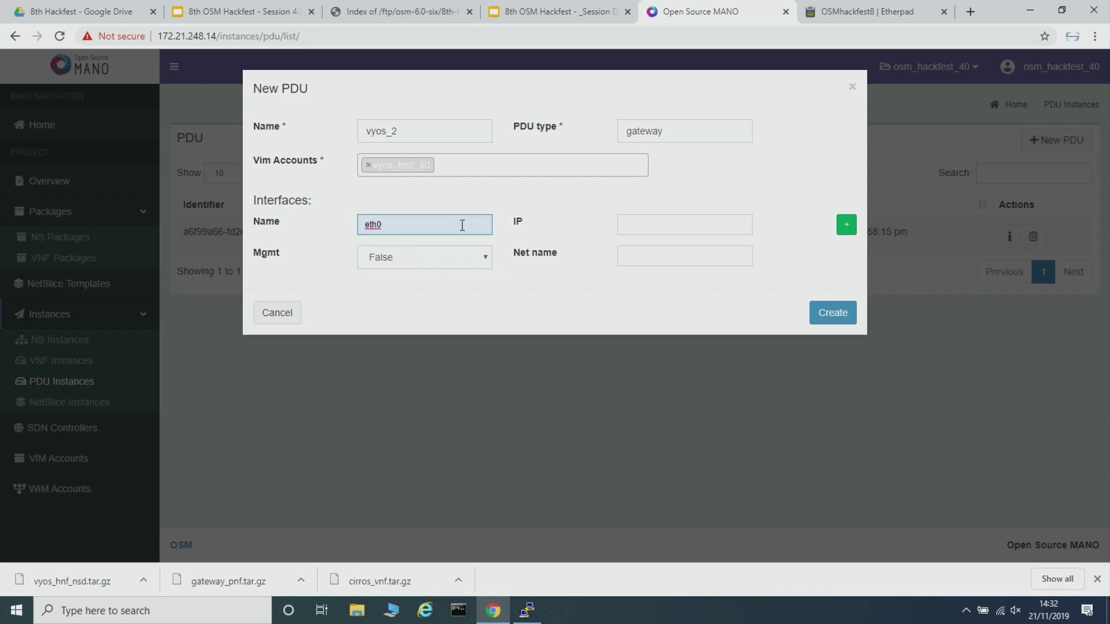
pyautogui.click(632, 224)
pyautogui.write('10')
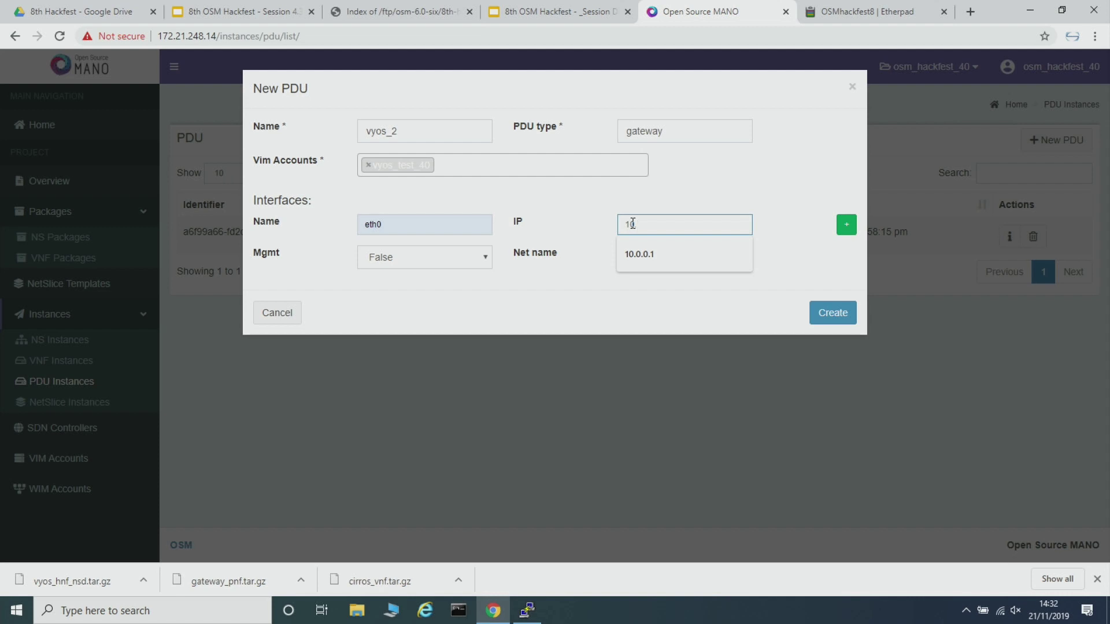
pyautogui.write('.0.0.1')
pyautogui.press('Tab')
pyautogui.press('Tab')
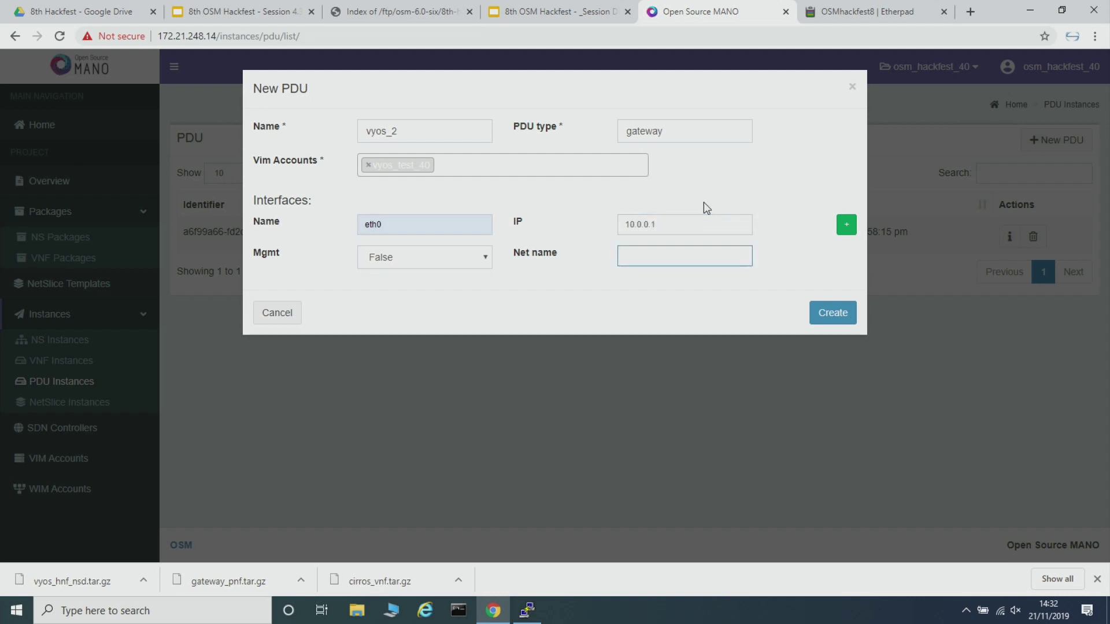
pyautogui.write('vn')
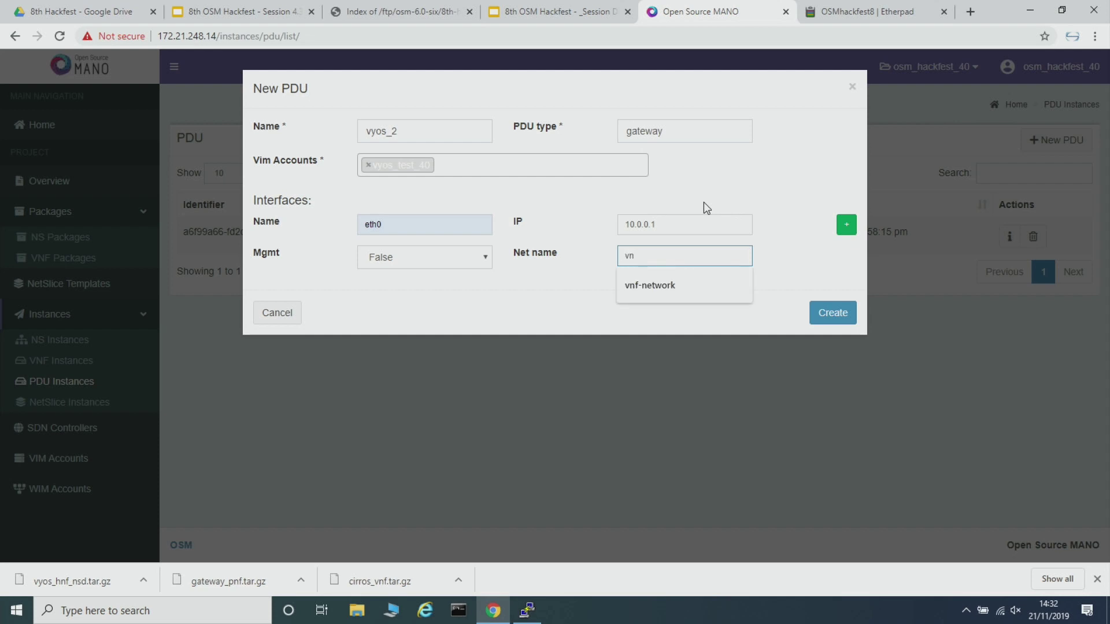
pyautogui.press('Down')
pyautogui.press('Tab')
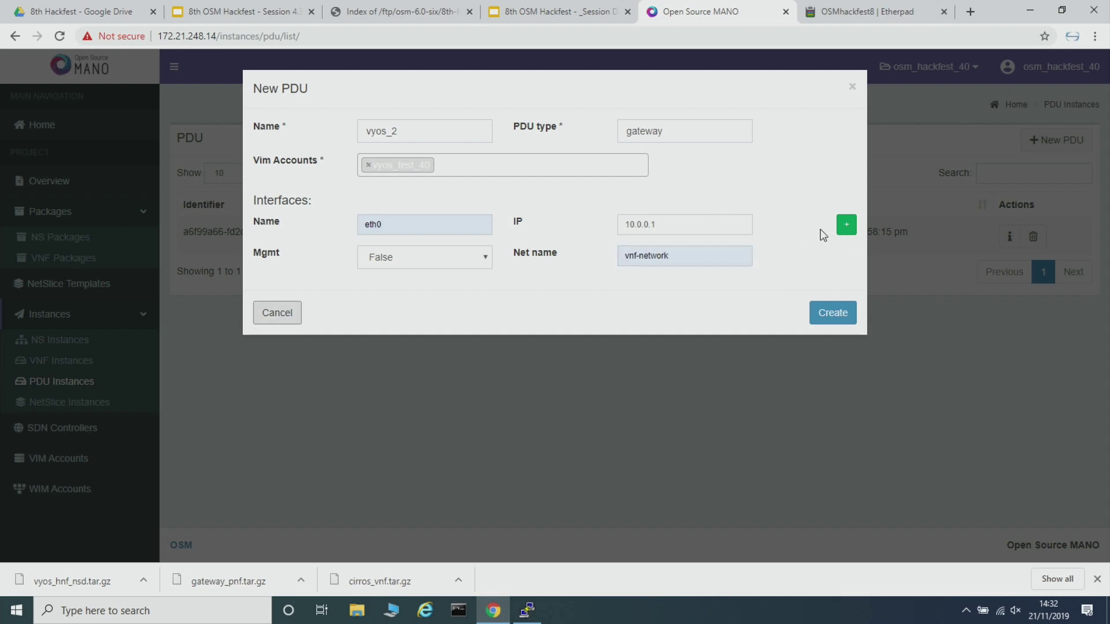
# - Add management interface eth1 with IP 172.21.248.175 on net osm-ext
pyautogui.click(845, 225)
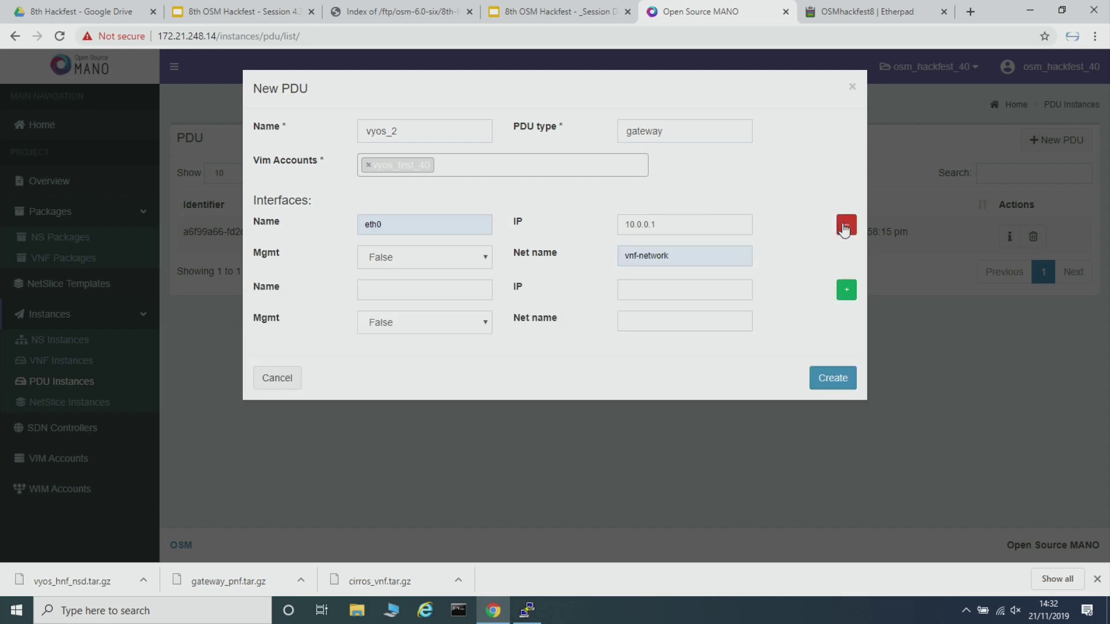
pyautogui.click(375, 290)
pyautogui.write('eth21')
pyautogui.press('BackSpace')
pyautogui.press('BackSpace')
pyautogui.write('1')
pyautogui.press('Tab')
pyautogui.write('172.21.248.175')
pyautogui.press('Tab')
pyautogui.press('Down')
pyautogui.press('Tab')
pyautogui.write('osm-ext')
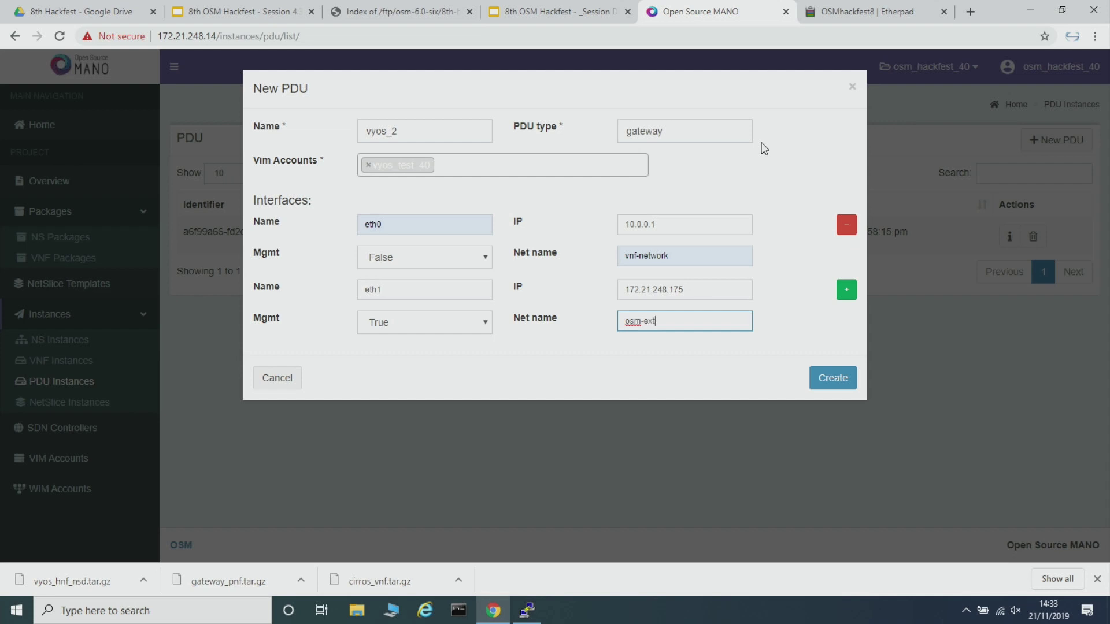
# - Review the interface values and create the vyos_2 PDU
pyautogui.tripleClick(688, 250)
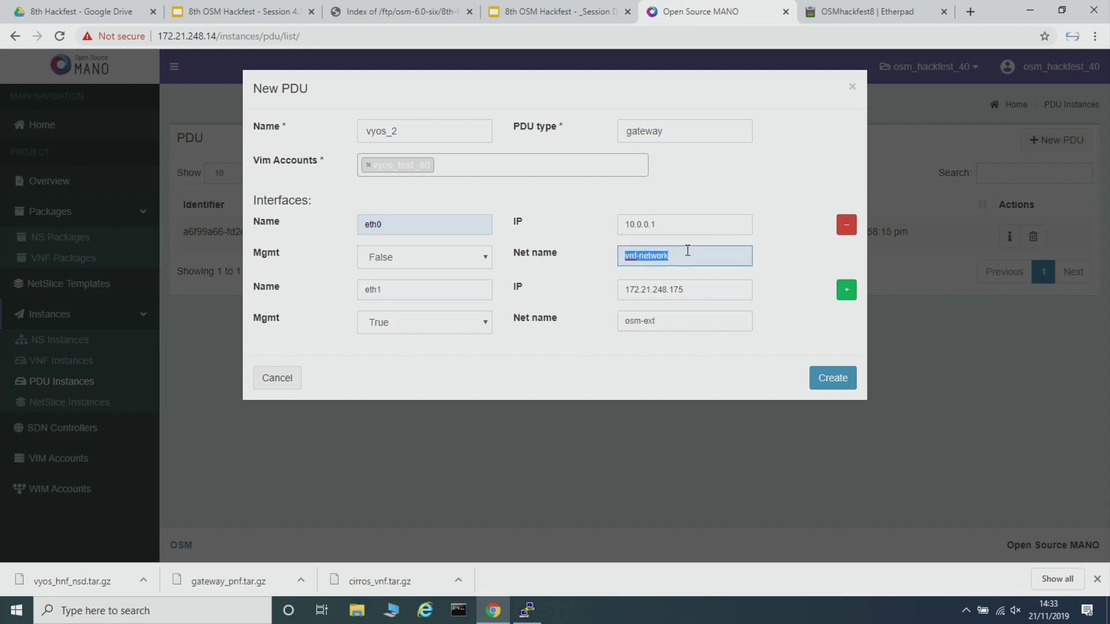
pyautogui.doubleClick(426, 224)
pyautogui.click(426, 224)
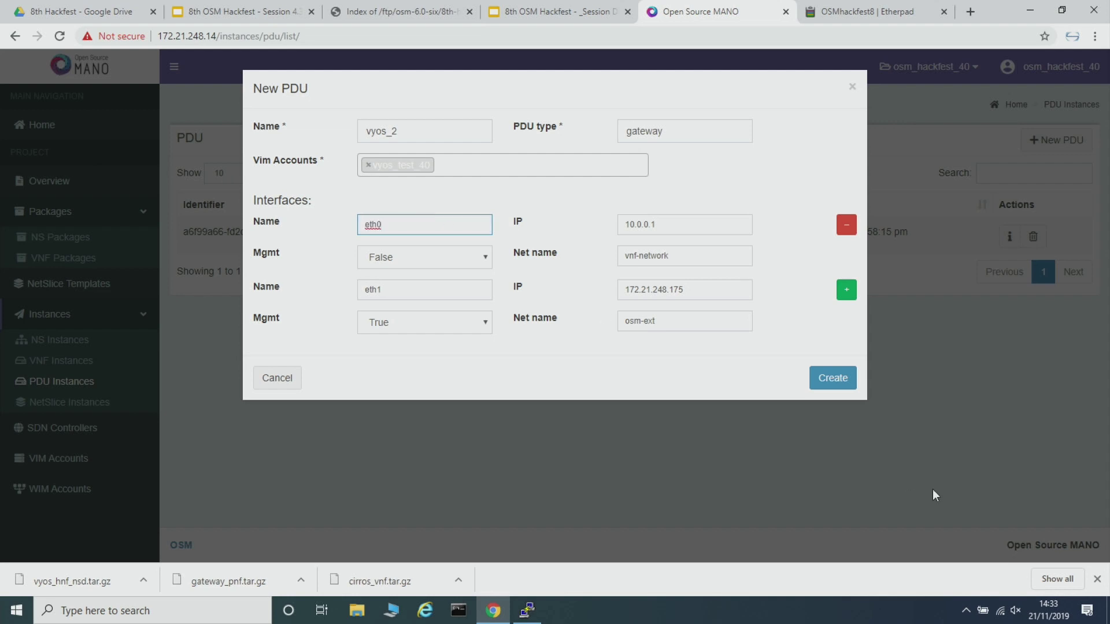
pyautogui.click(839, 376)
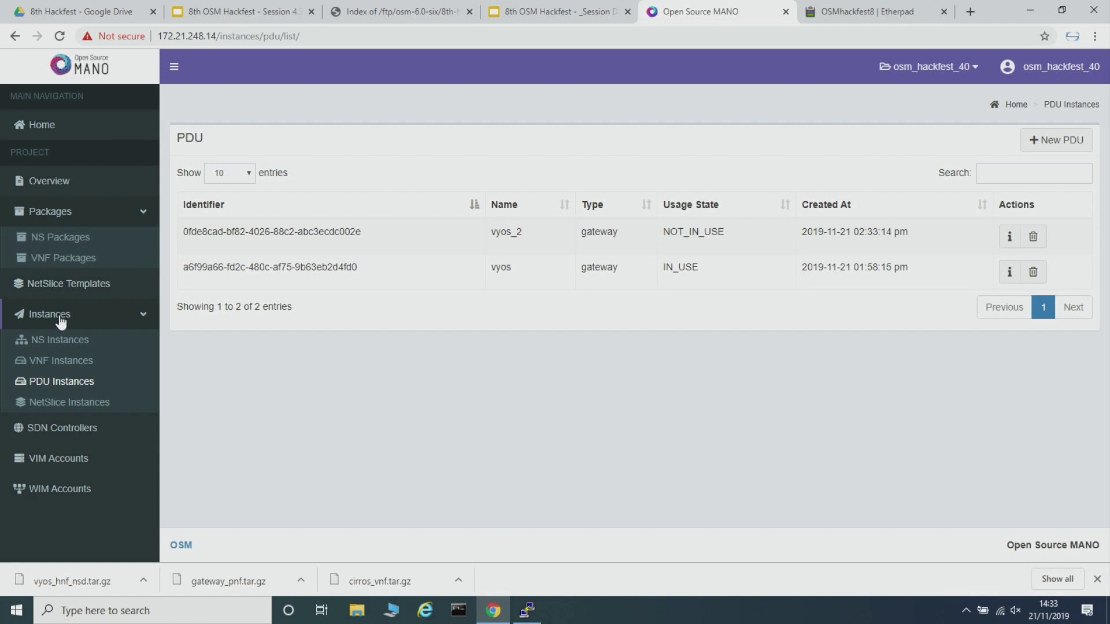
pyautogui.click(56, 315)
# - Start a new NS instance from the NS Instances list and name it vyos_2
pyautogui.click(47, 345)
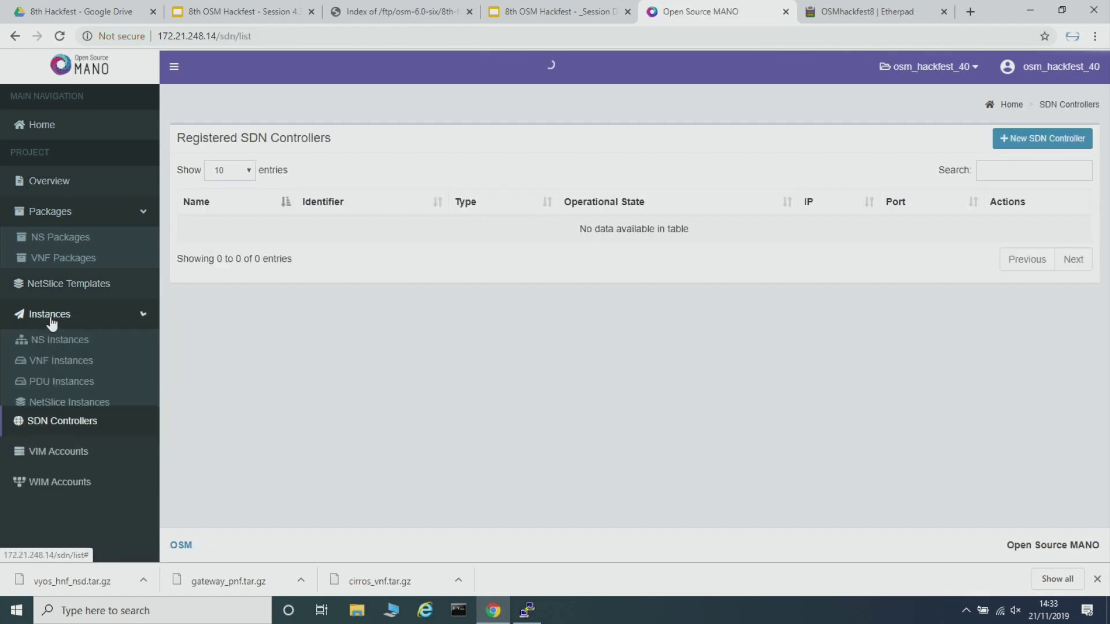
pyautogui.click(54, 302)
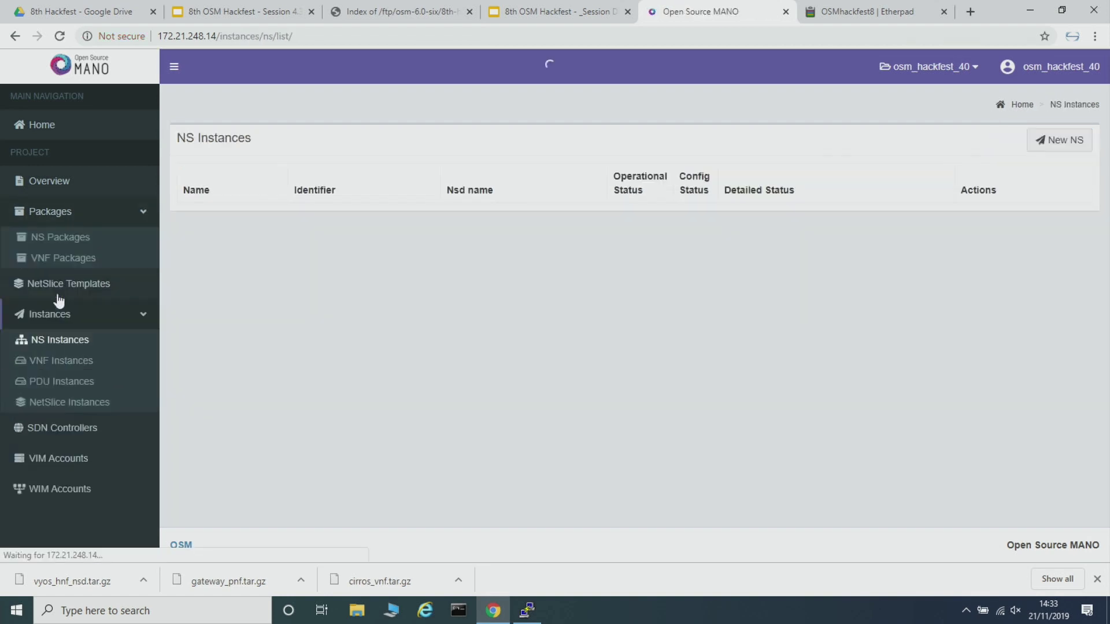
pyautogui.click(1084, 137)
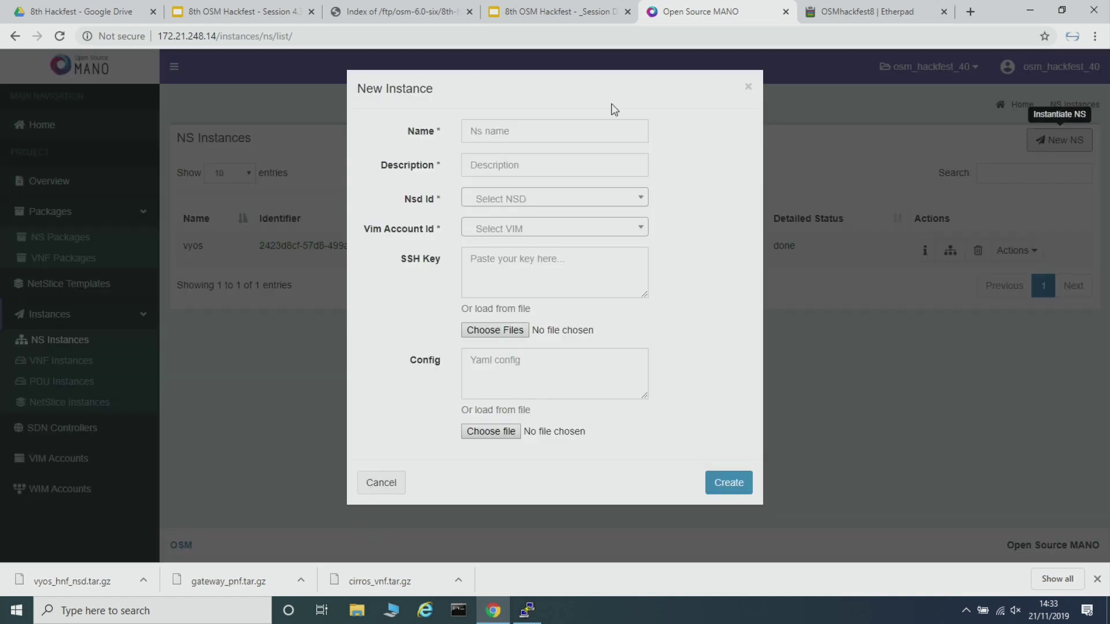
pyautogui.click(502, 131)
pyautogui.write('v')
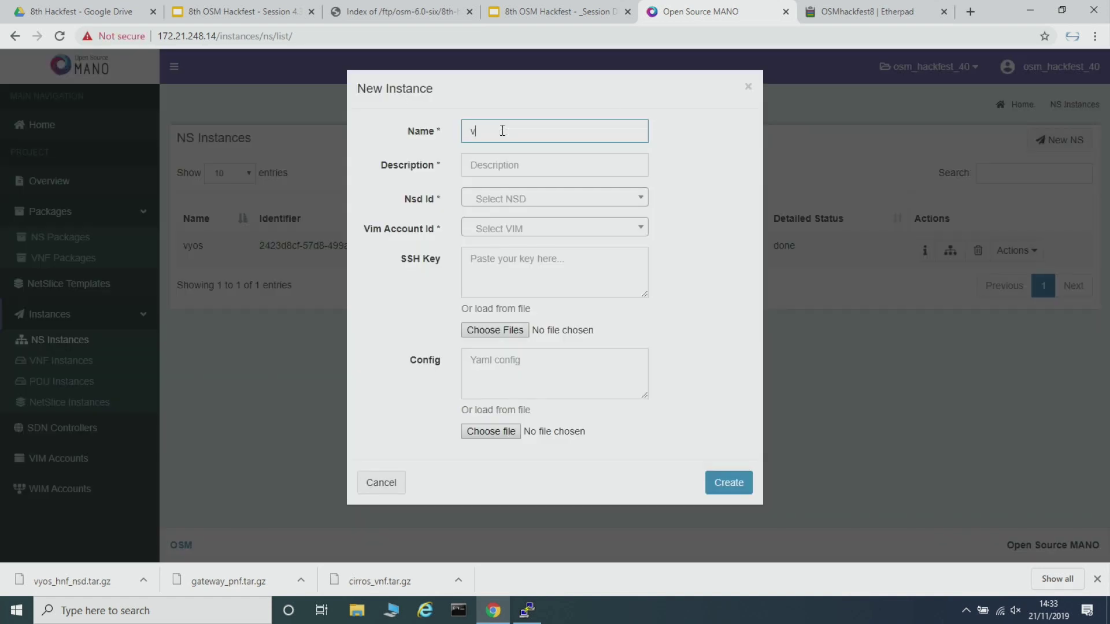
pyautogui.write('yos_2')
pyautogui.press('Tab')
pyautogui.write('vyos_2')
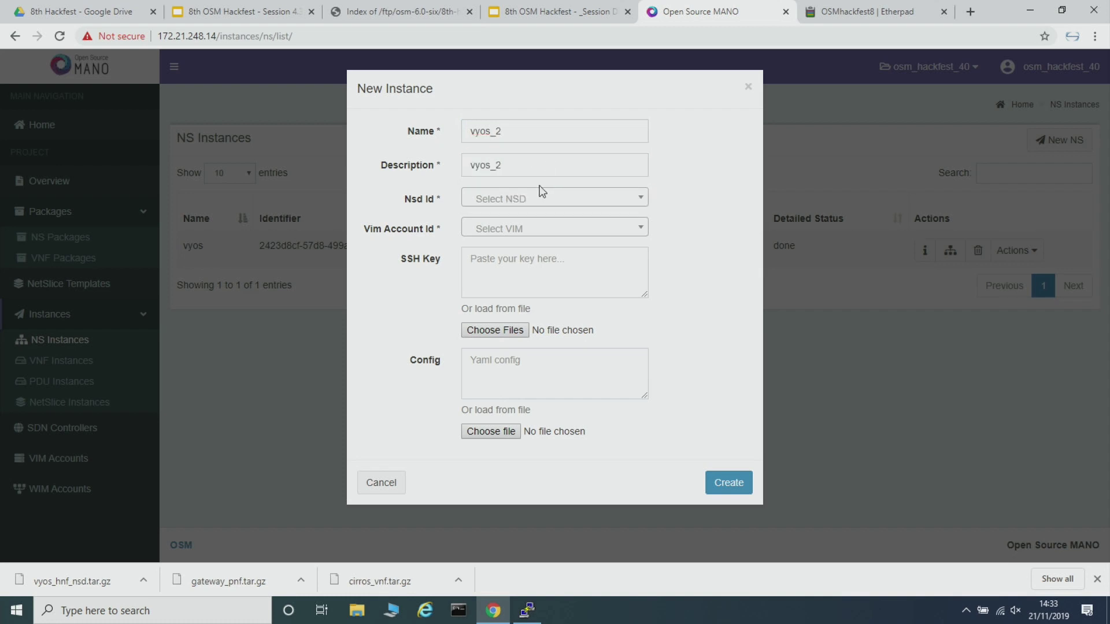
# - Choose descriptor vyos_hnf_nsd and VIM account vyos_test_40, then launch the service
pyautogui.click(538, 195)
pyautogui.click(485, 251)
pyautogui.click(512, 229)
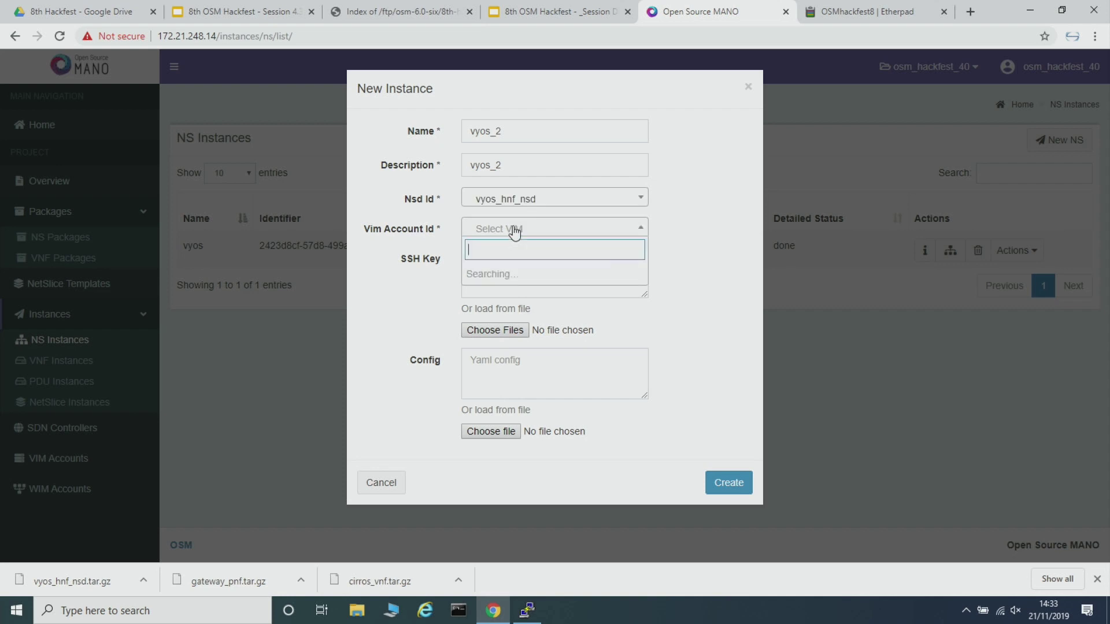
pyautogui.click(499, 276)
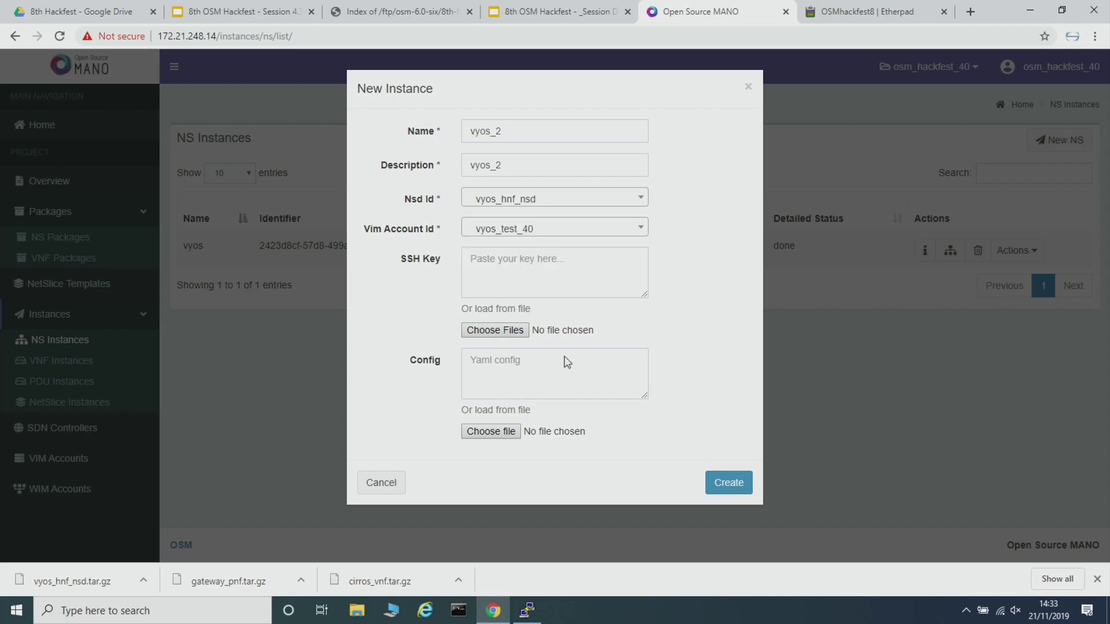
pyautogui.click(736, 484)
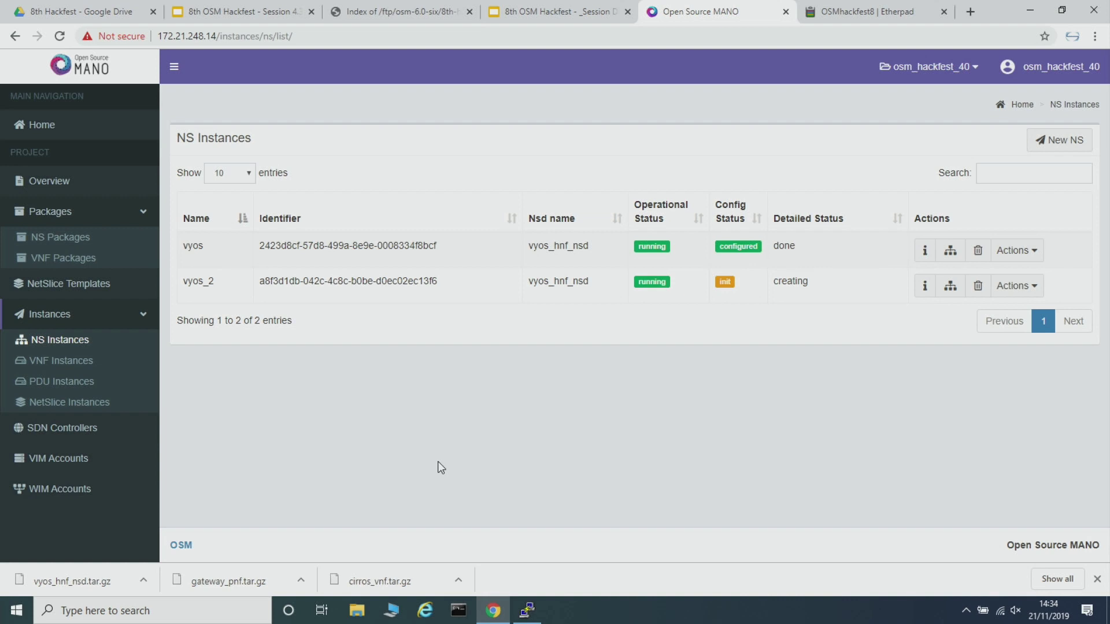
pyautogui.click(277, 11)
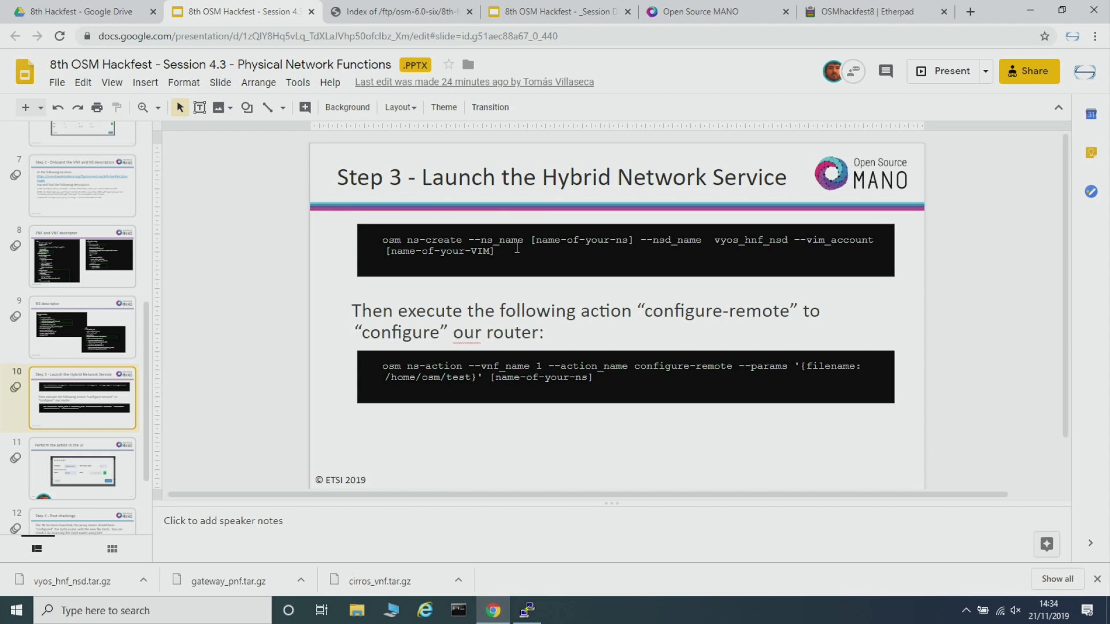
pyautogui.click(705, 8)
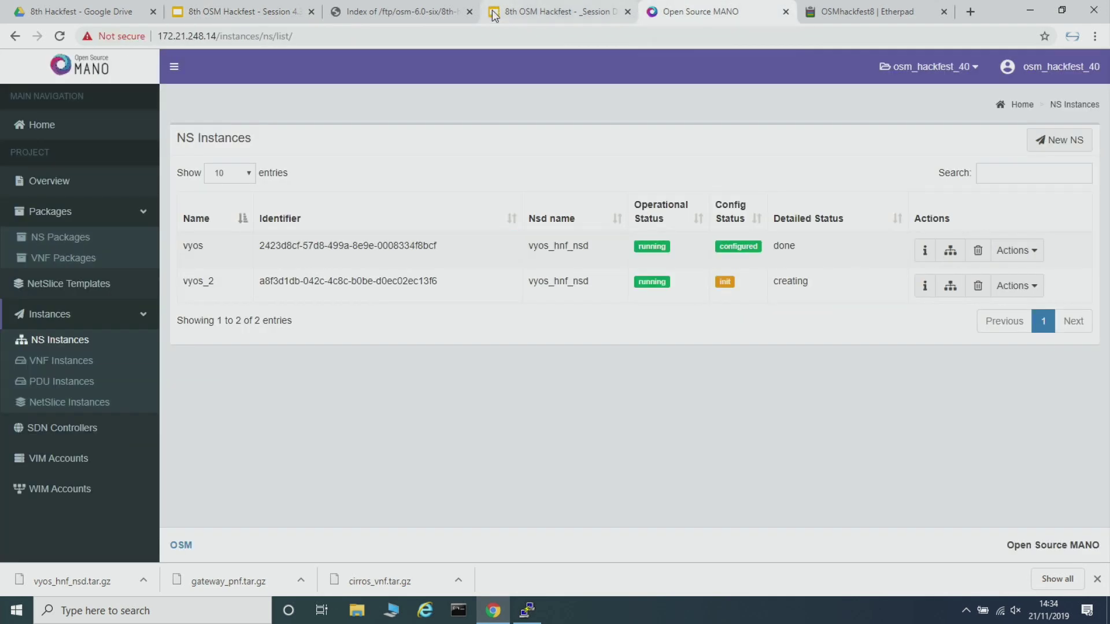
pyautogui.click(926, 286)
pyautogui.click(874, 186)
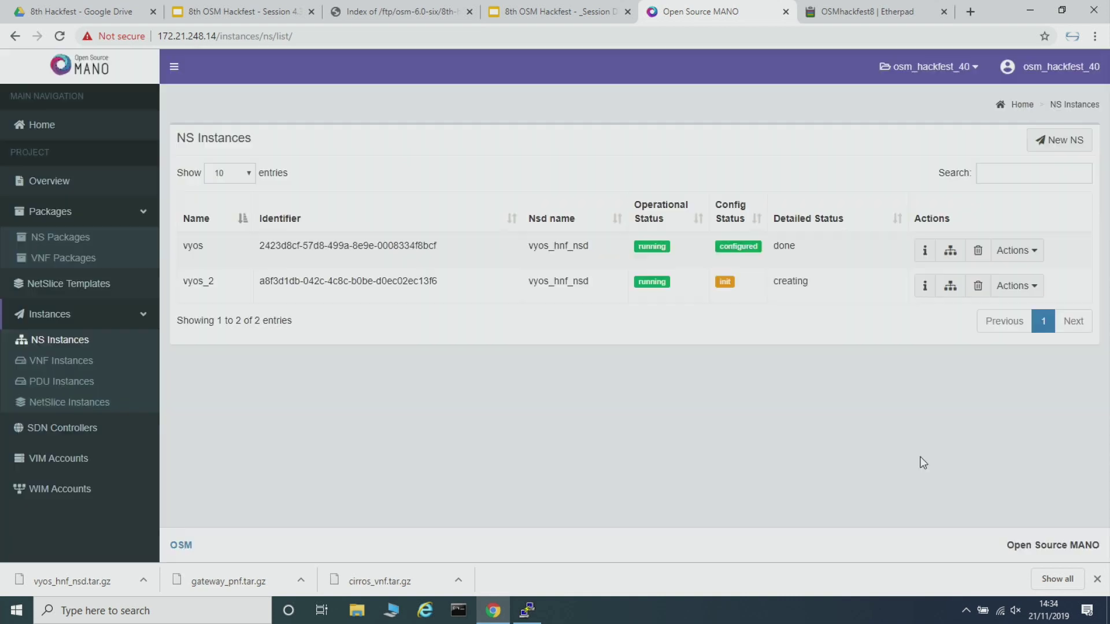
pyautogui.click(950, 285)
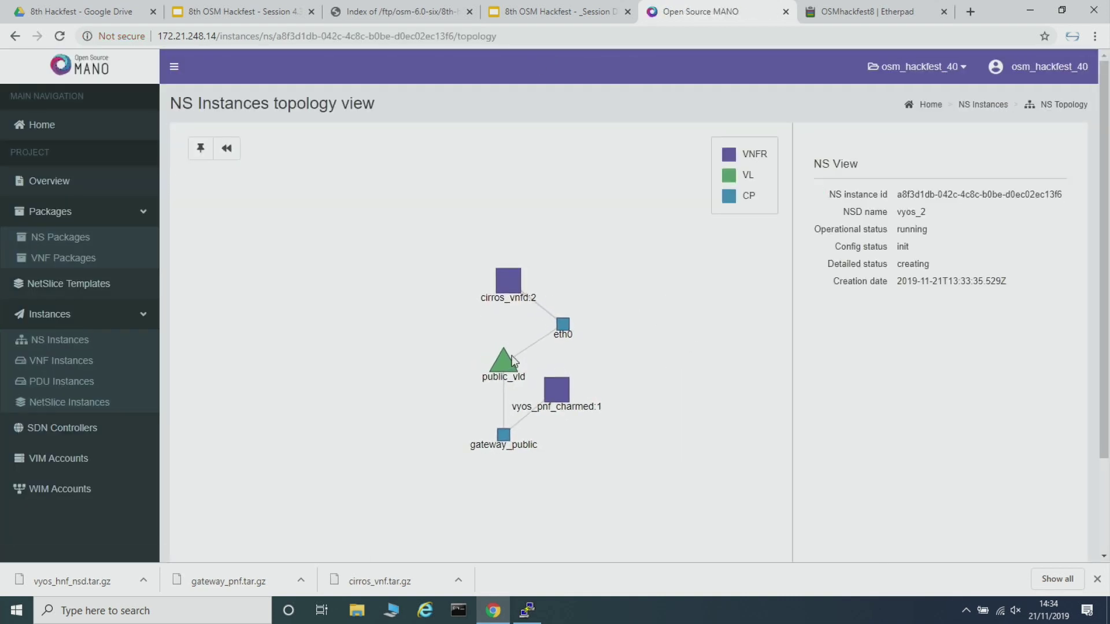
pyautogui.click(505, 359)
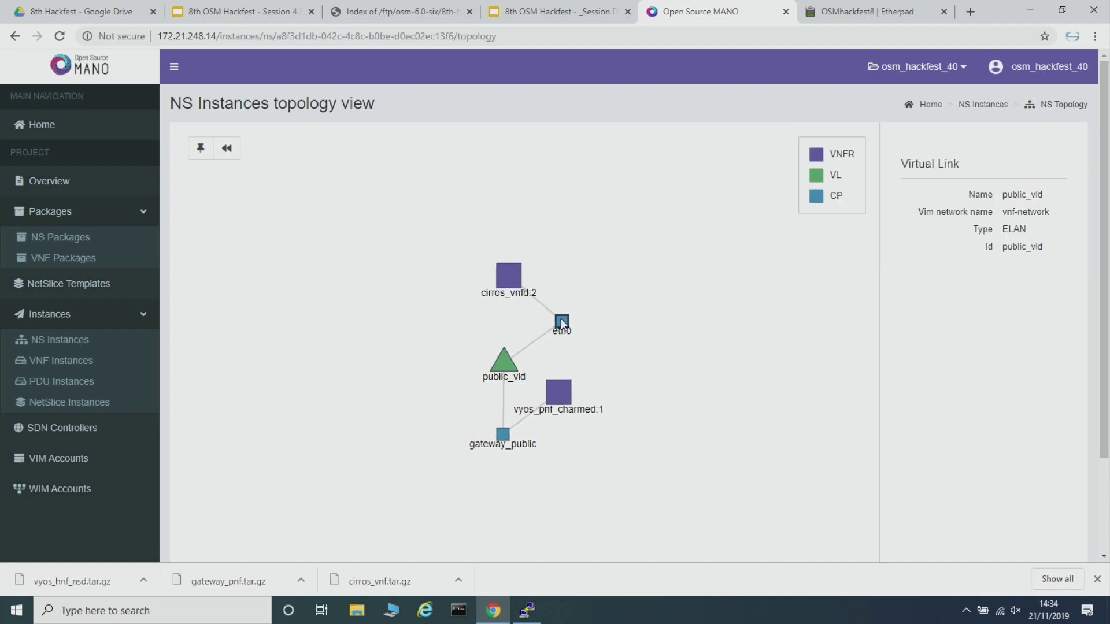
pyautogui.click(478, 463)
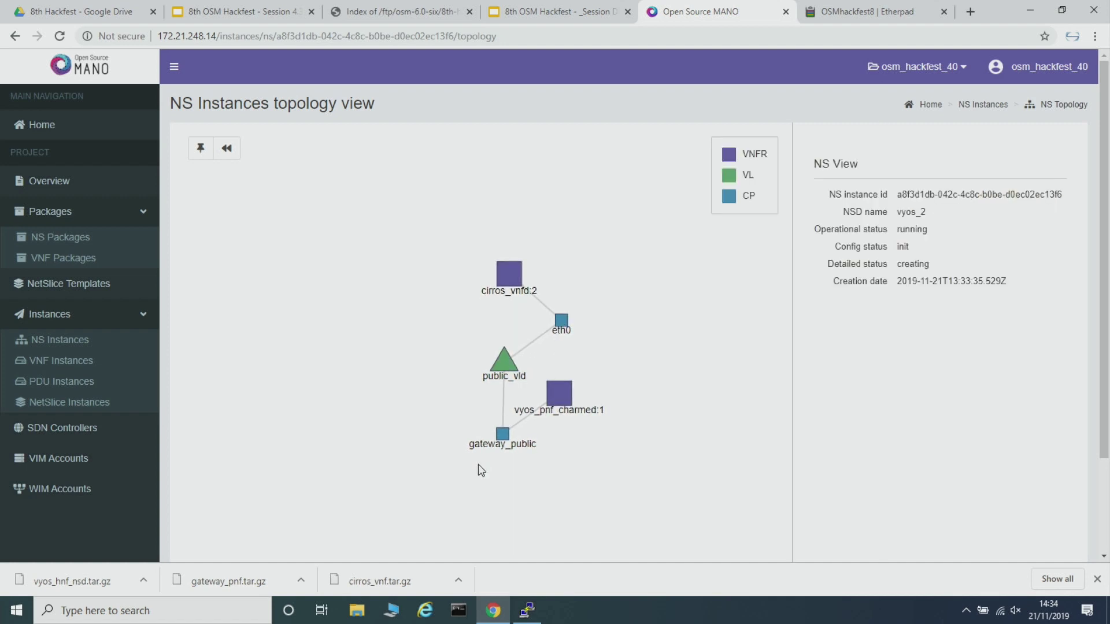
pyautogui.doubleClick(506, 429)
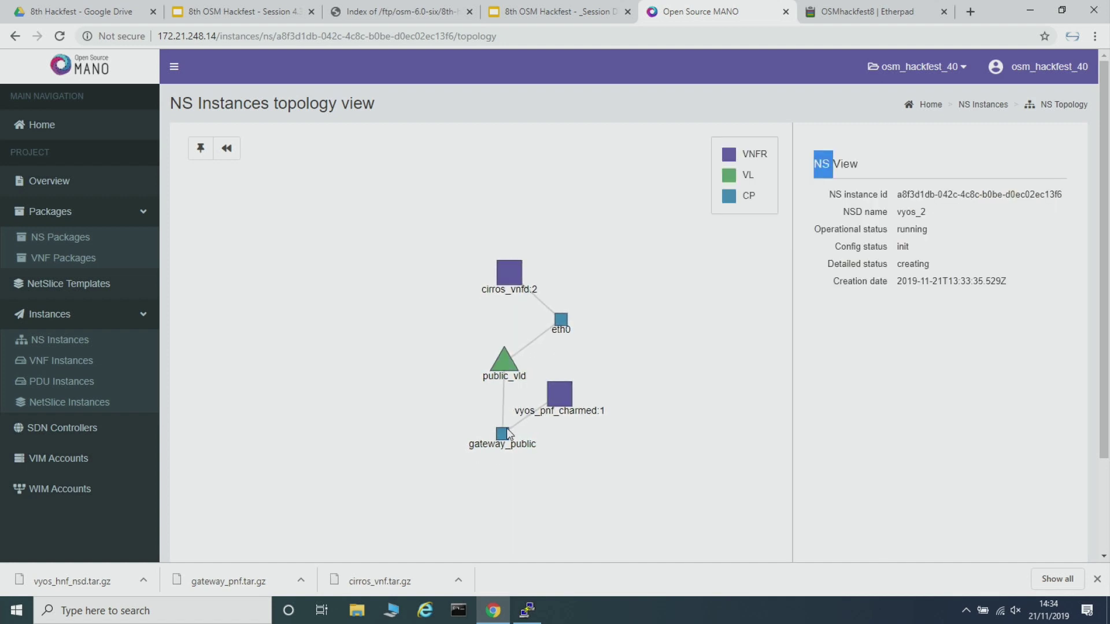
pyautogui.click(560, 393)
pyautogui.click(509, 271)
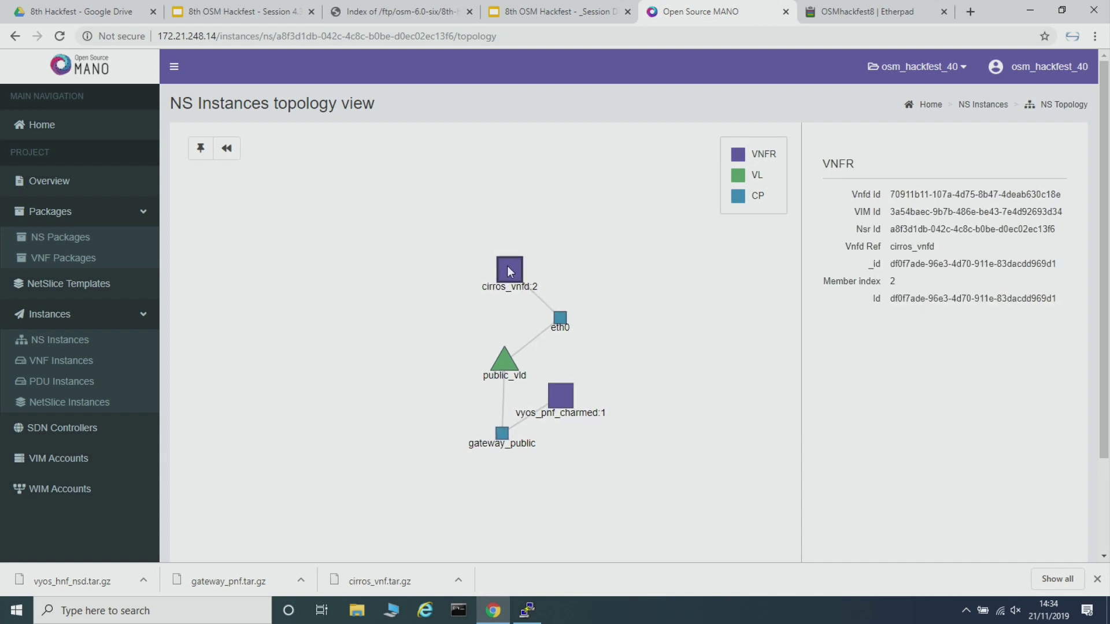
pyautogui.click(561, 396)
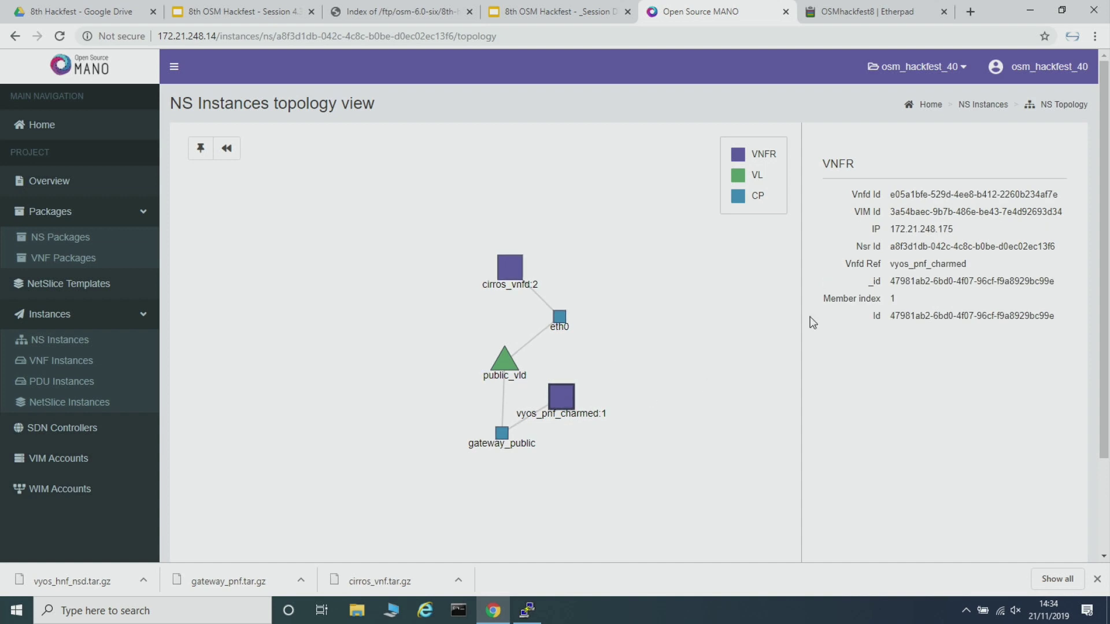
pyautogui.click(69, 339)
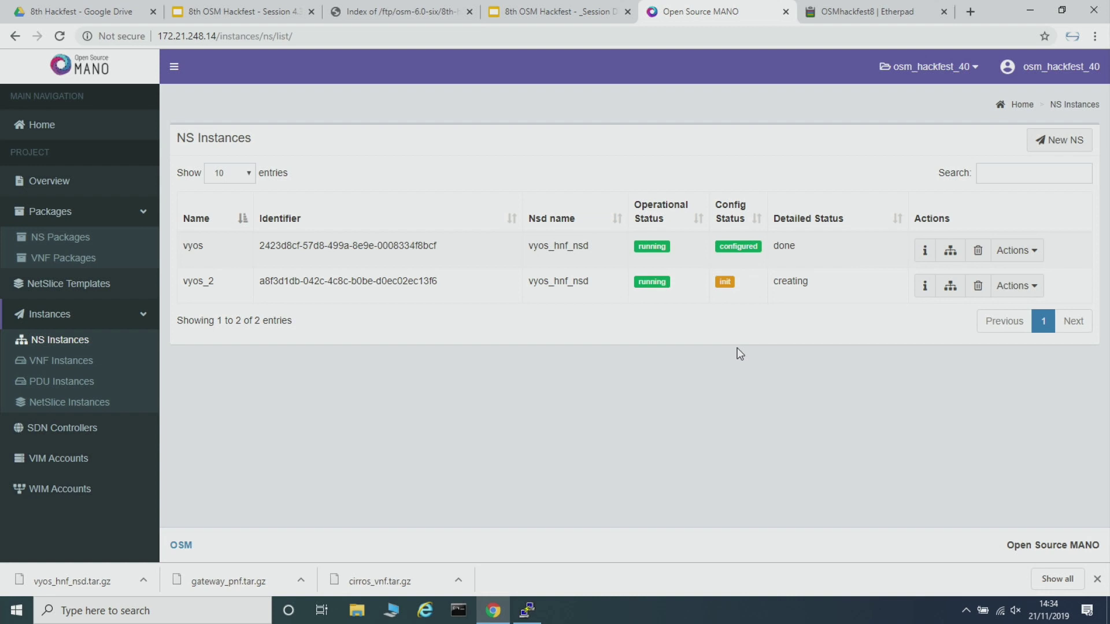
# - Open Perform Action on vyos_2 with primitive configure-remote and VNF member index 1
pyautogui.click(1010, 252)
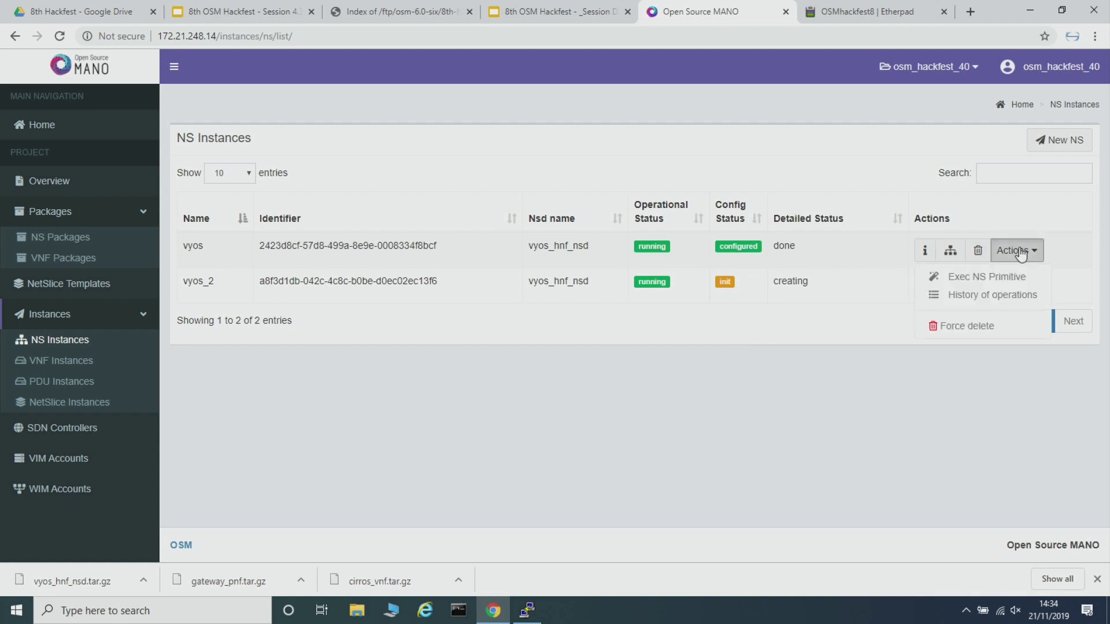
pyautogui.click(1003, 277)
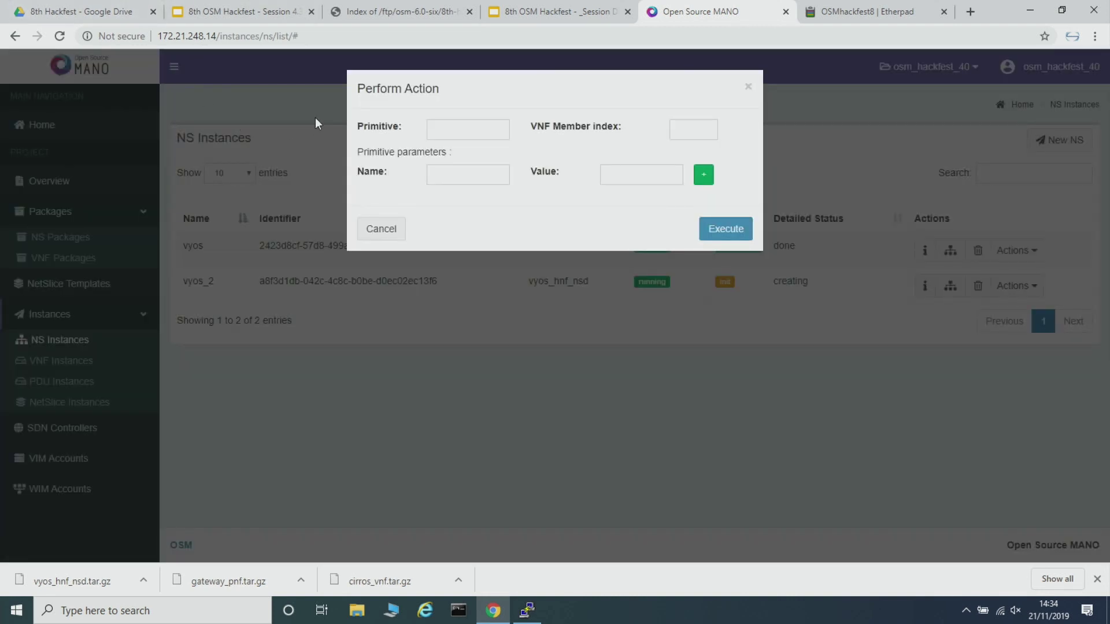
pyautogui.click(456, 128)
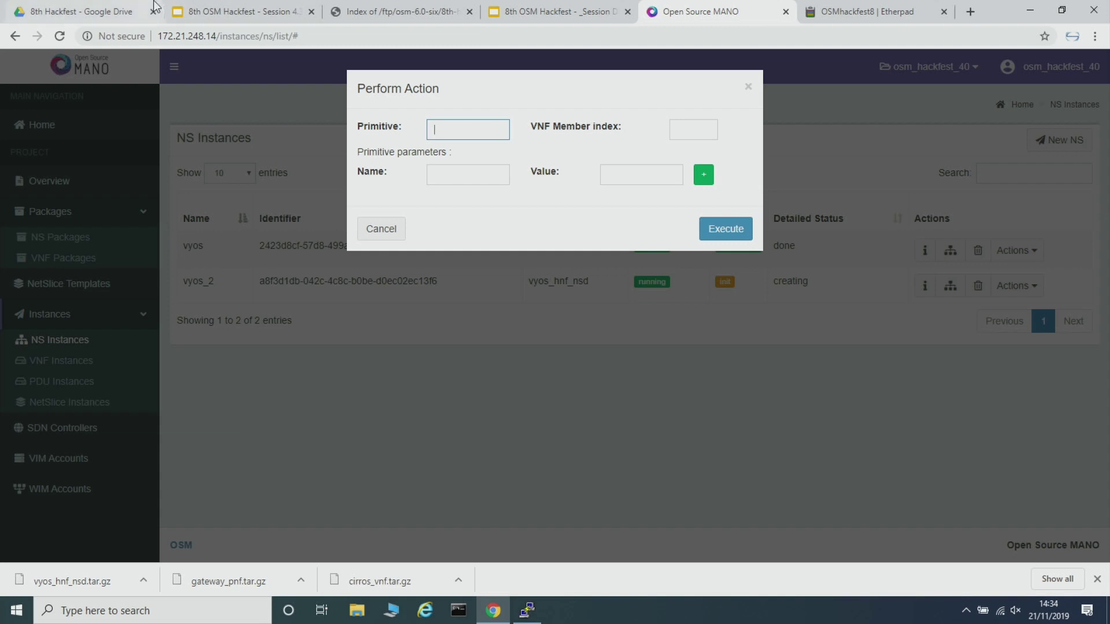
pyautogui.click(186, 11)
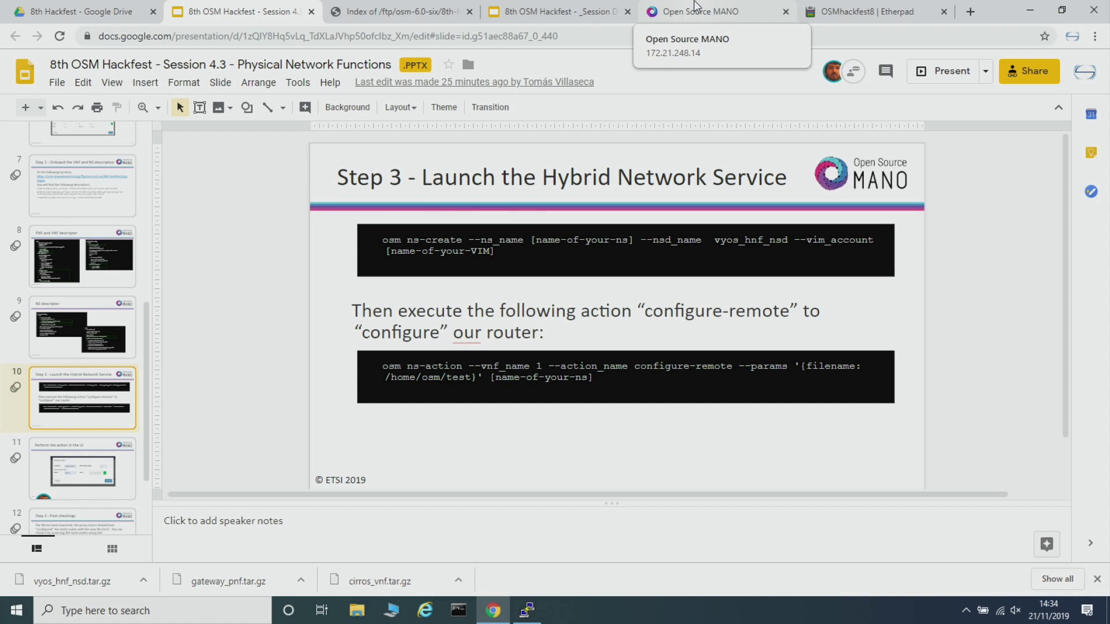
pyautogui.click(696, 6)
pyautogui.write('configure')
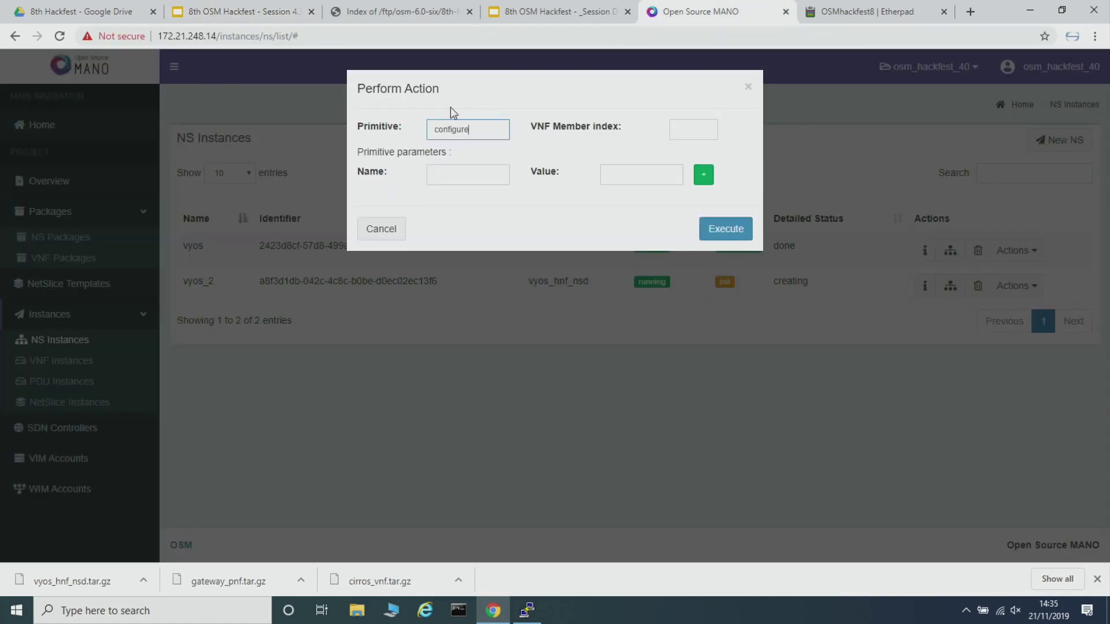
pyautogui.write('-remote')
pyautogui.press('Tab')
pyautogui.write('1')
pyautogui.press('Tab')
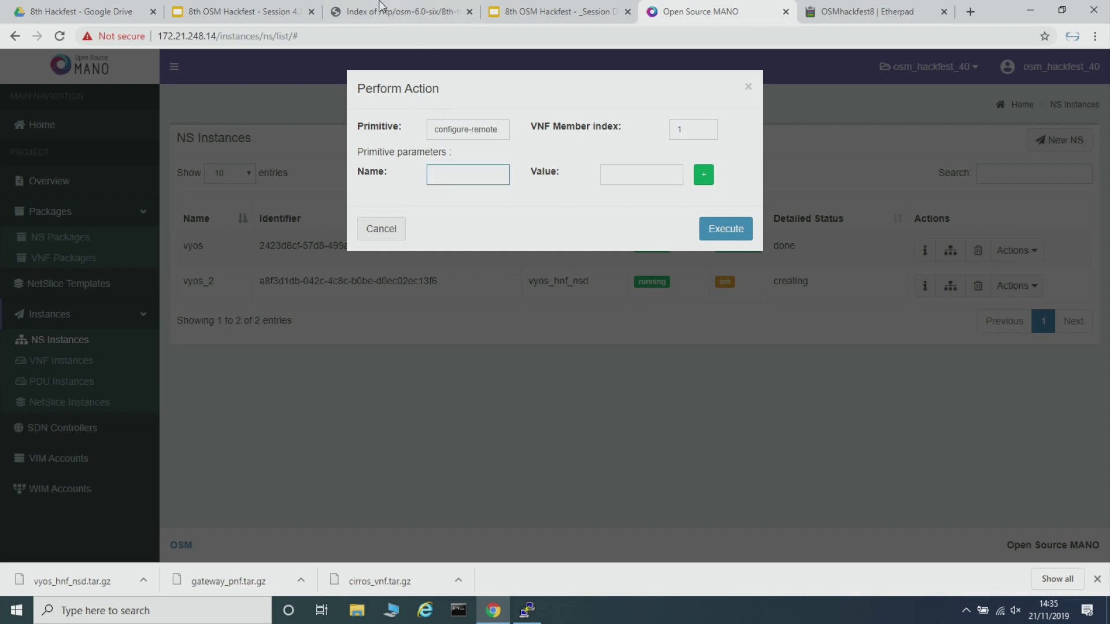
# - Set parameter filename to /home/osm/test_40 and execute the action
pyautogui.click(385, 10)
pyautogui.click(230, 6)
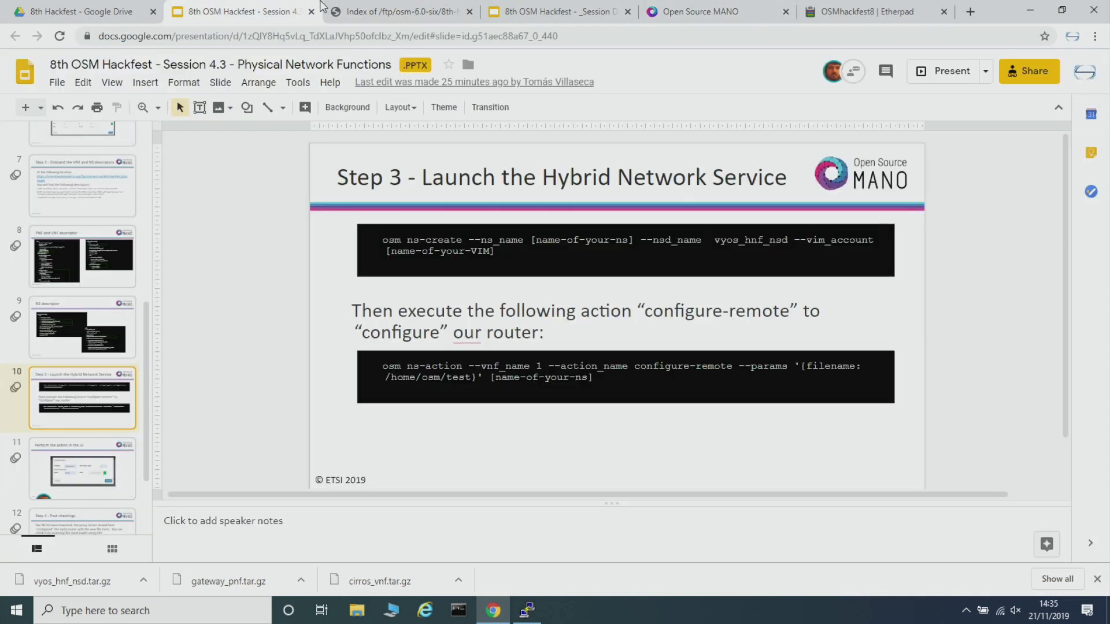
pyautogui.click(389, 8)
pyautogui.click(548, 6)
pyautogui.click(393, 10)
pyautogui.click(243, 10)
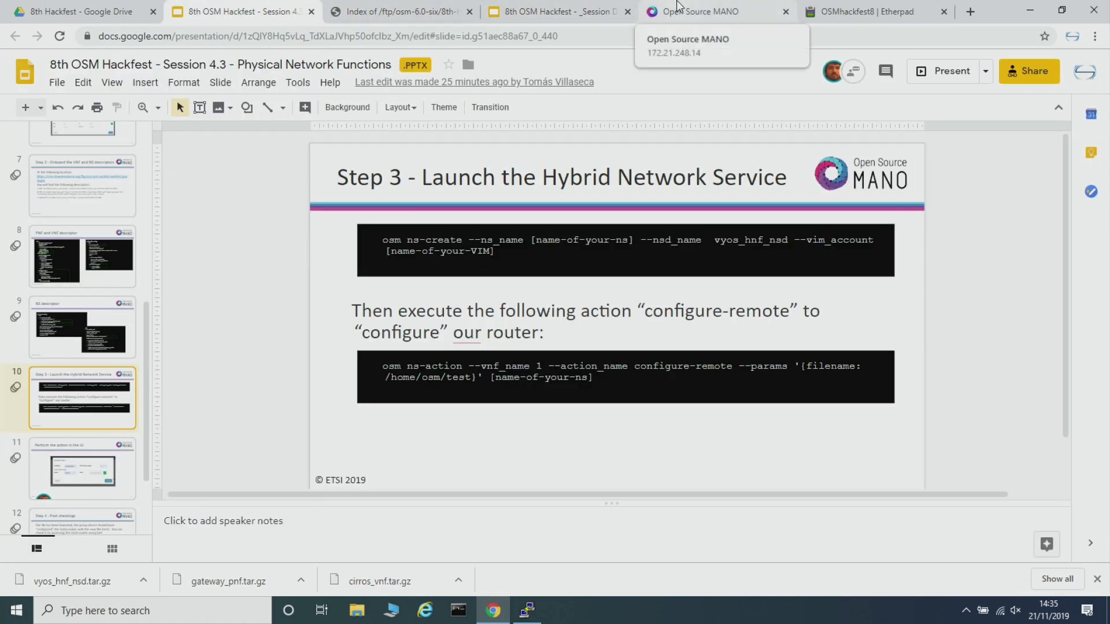
pyautogui.click(696, 7)
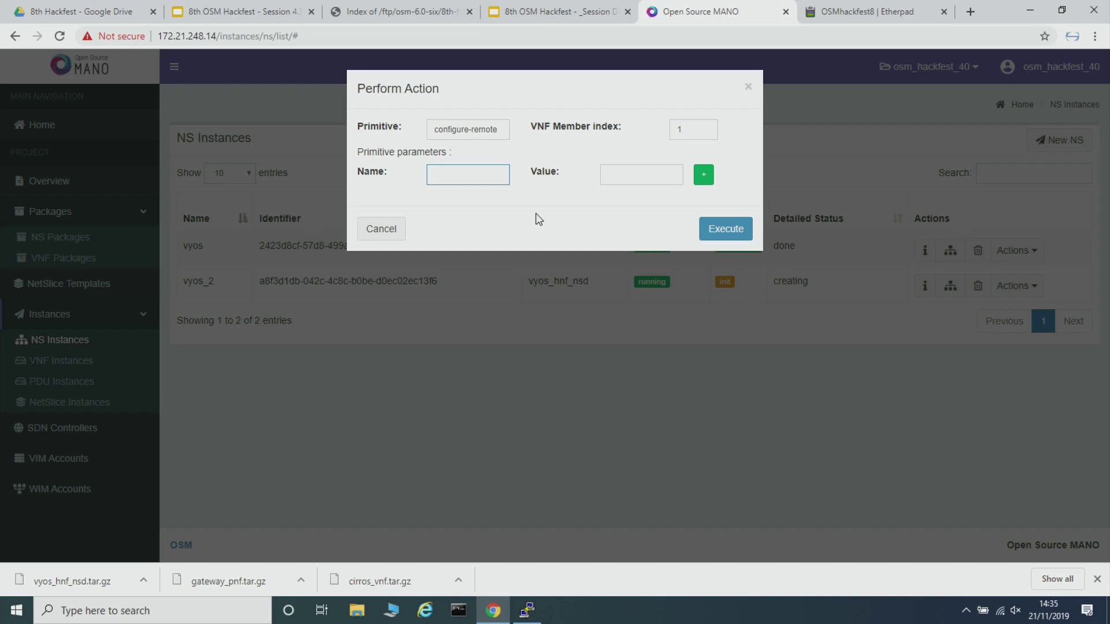
pyautogui.click(641, 182)
pyautogui.write('/home/osm/test_40')
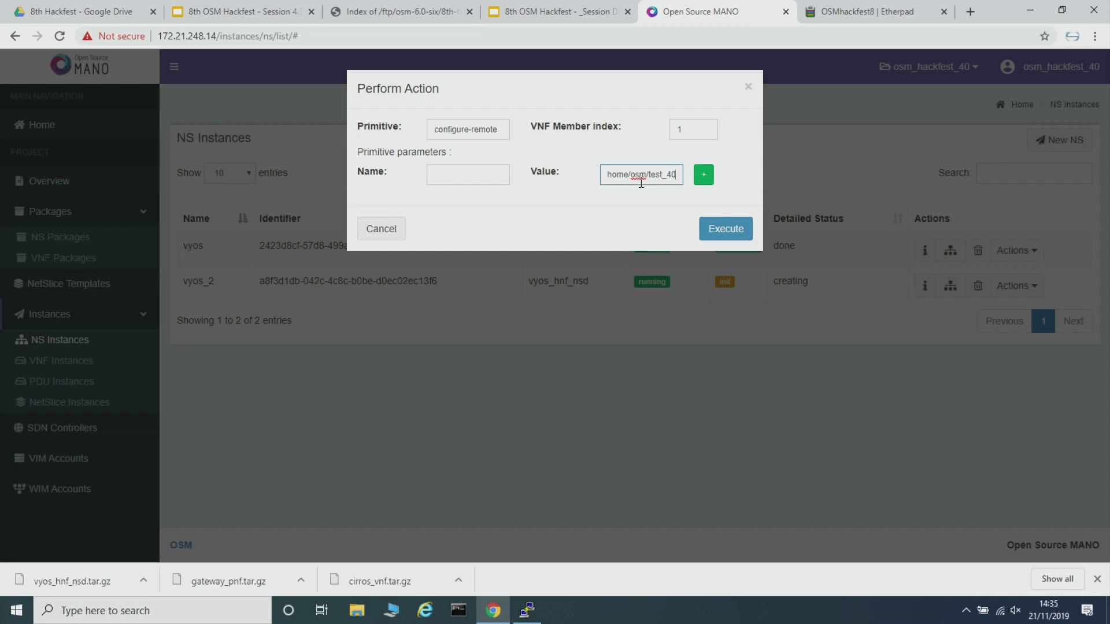
pyautogui.hotkey('shift', 'Tab')
pyautogui.write('filename')
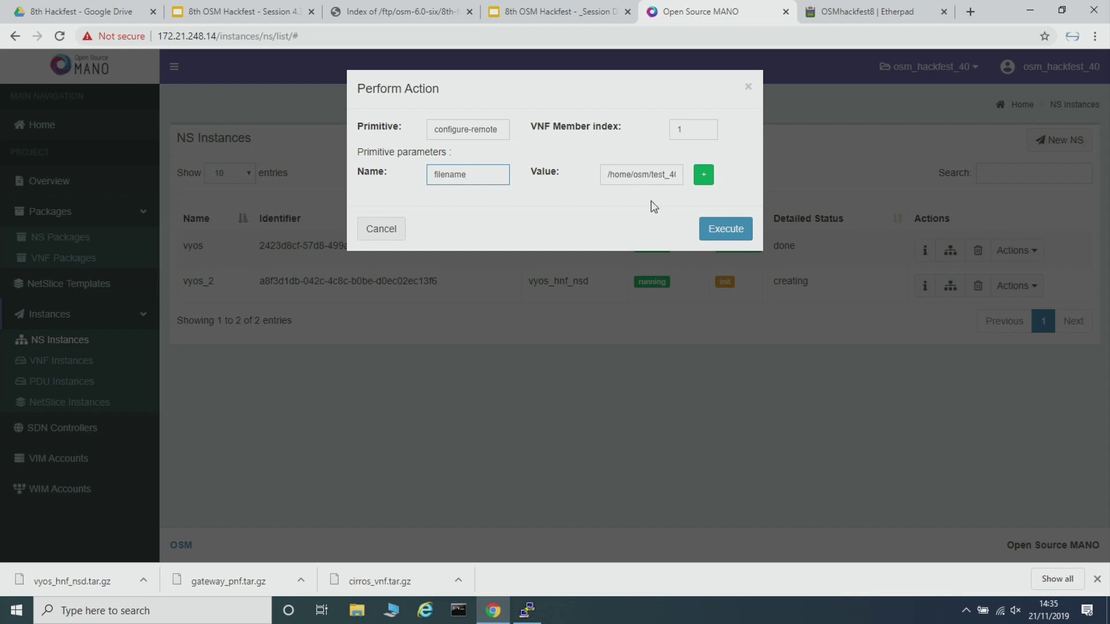
pyautogui.click(726, 229)
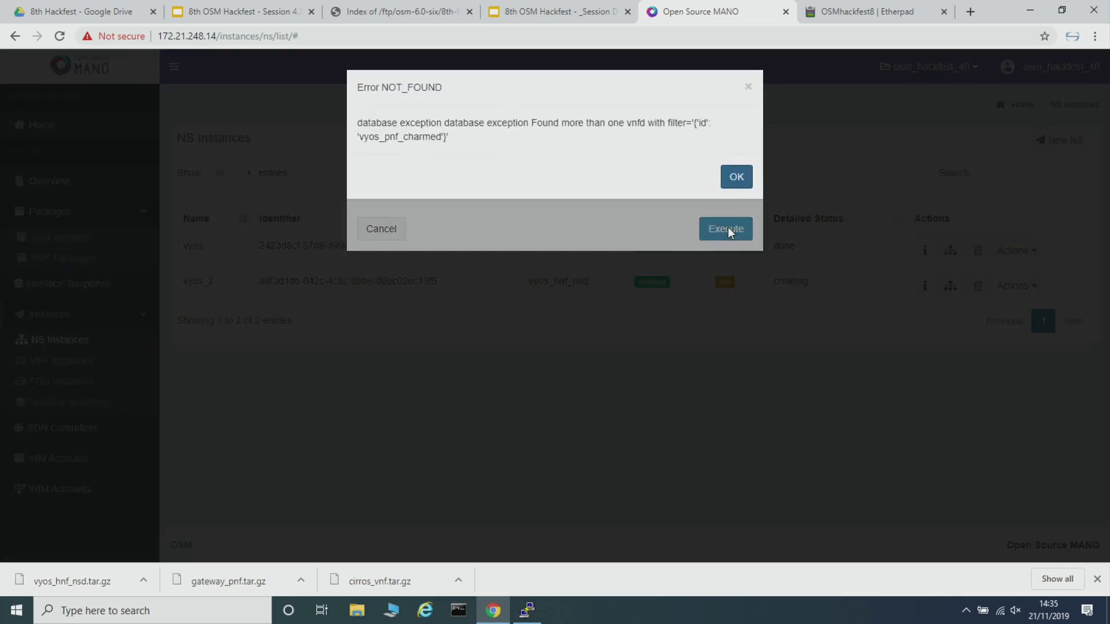
# - Dismiss the NOT_FOUND error, re-run configure-remote, dismiss the repeat error, and close the form
pyautogui.click(736, 176)
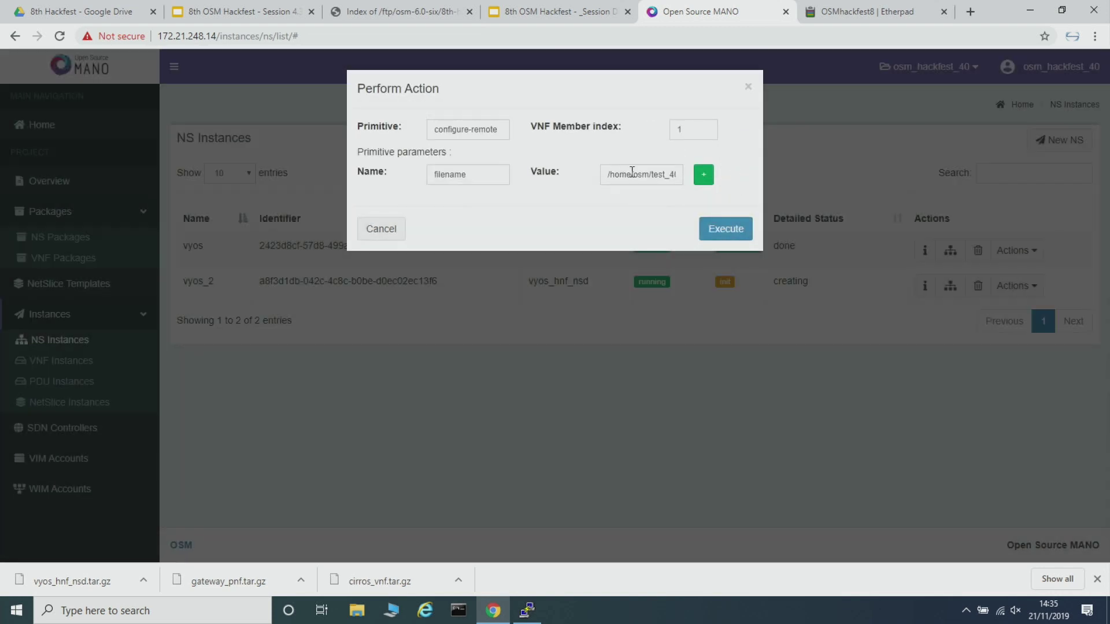
pyautogui.click(713, 229)
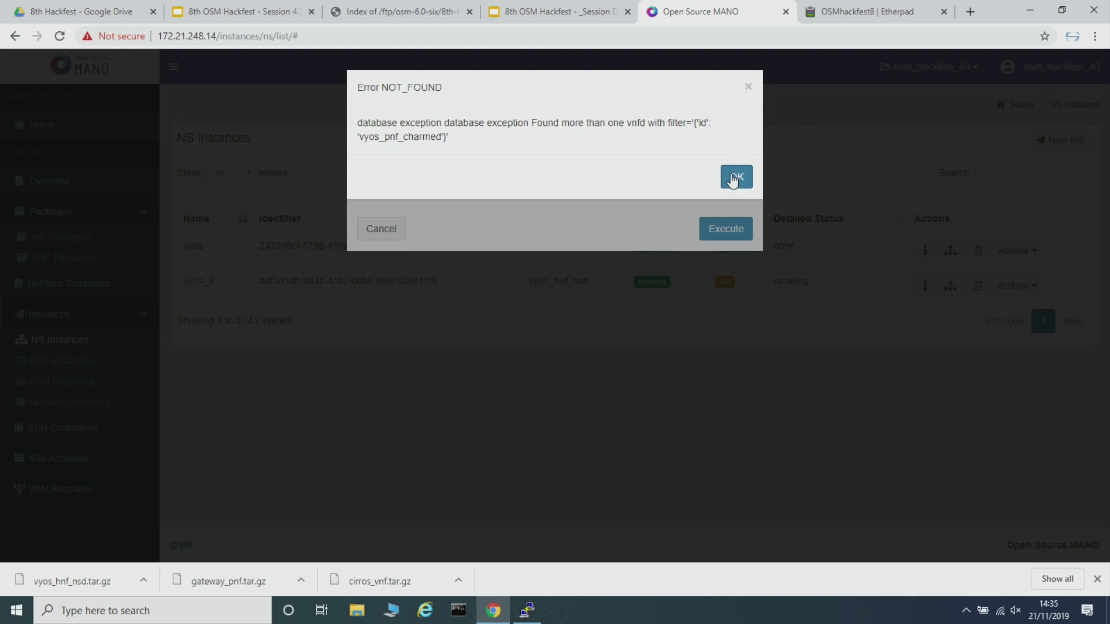
pyautogui.click(733, 180)
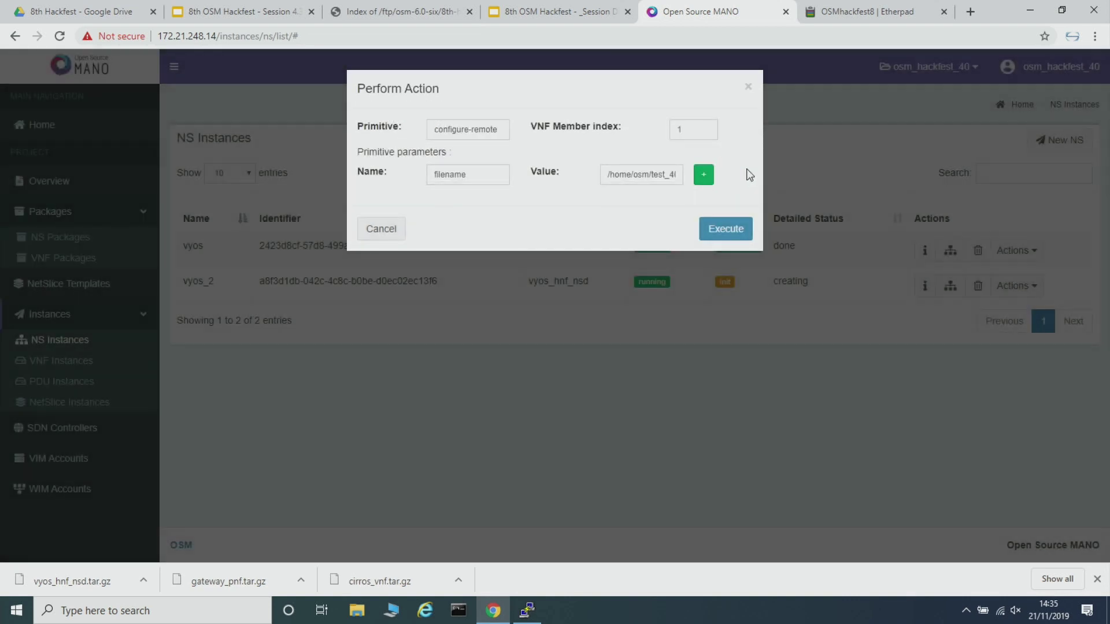
pyautogui.click(789, 104)
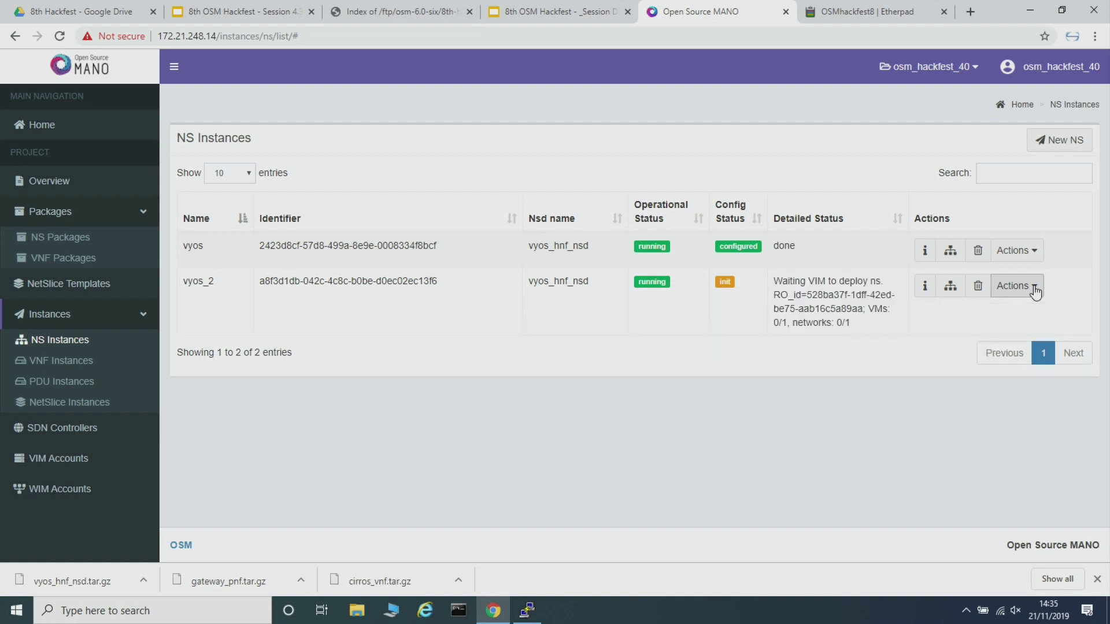
# - Execute the configure-remote NS primitive again on vyos_2
pyautogui.click(1035, 289)
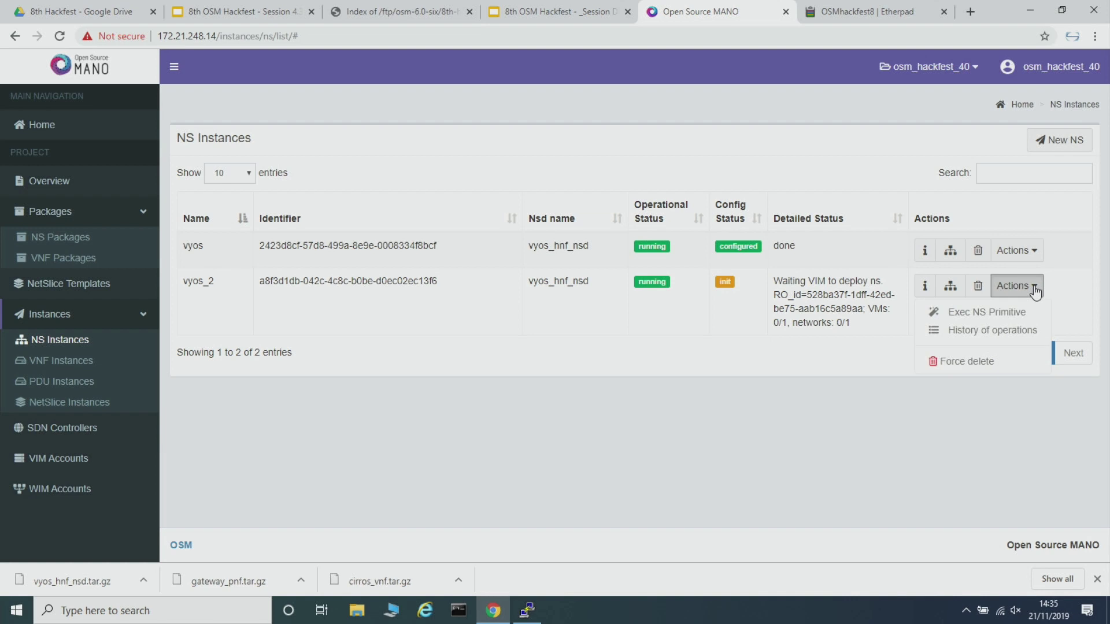
pyautogui.click(983, 310)
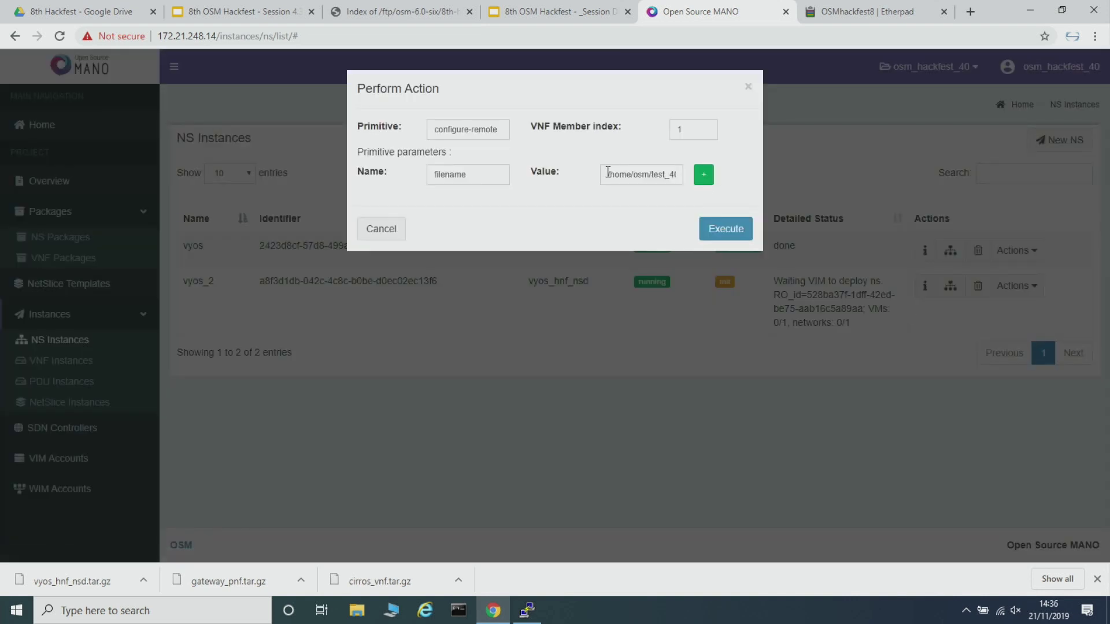
pyautogui.click(727, 231)
# - Execute configure-remote on the vyos instance, dismiss the NOT_FOUND error, and close the form
pyautogui.click(1019, 252)
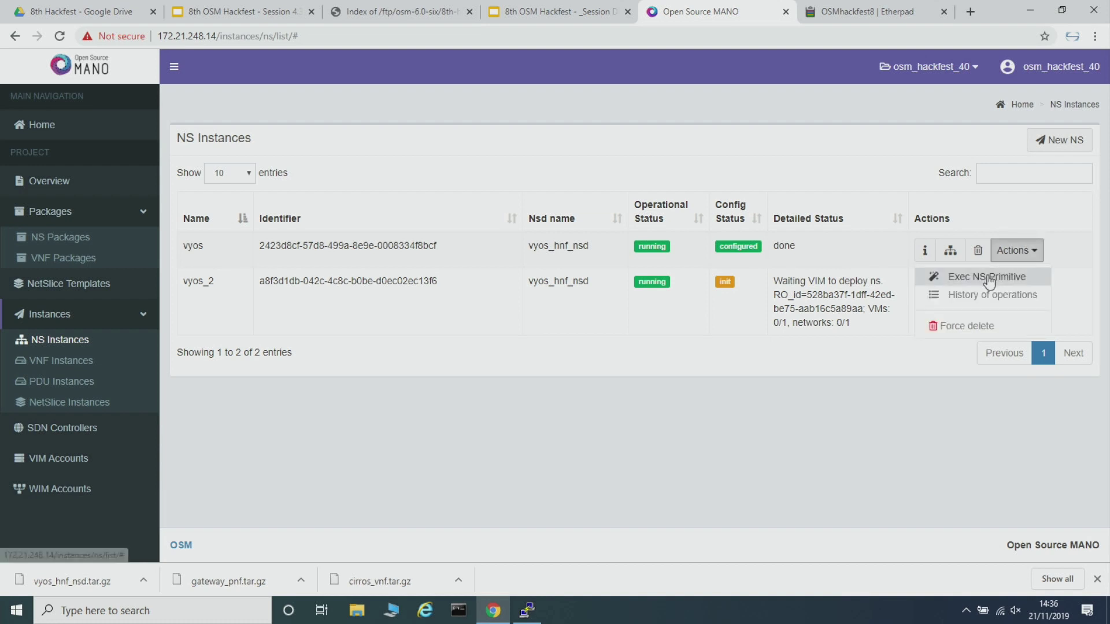
pyautogui.click(984, 277)
pyautogui.click(726, 230)
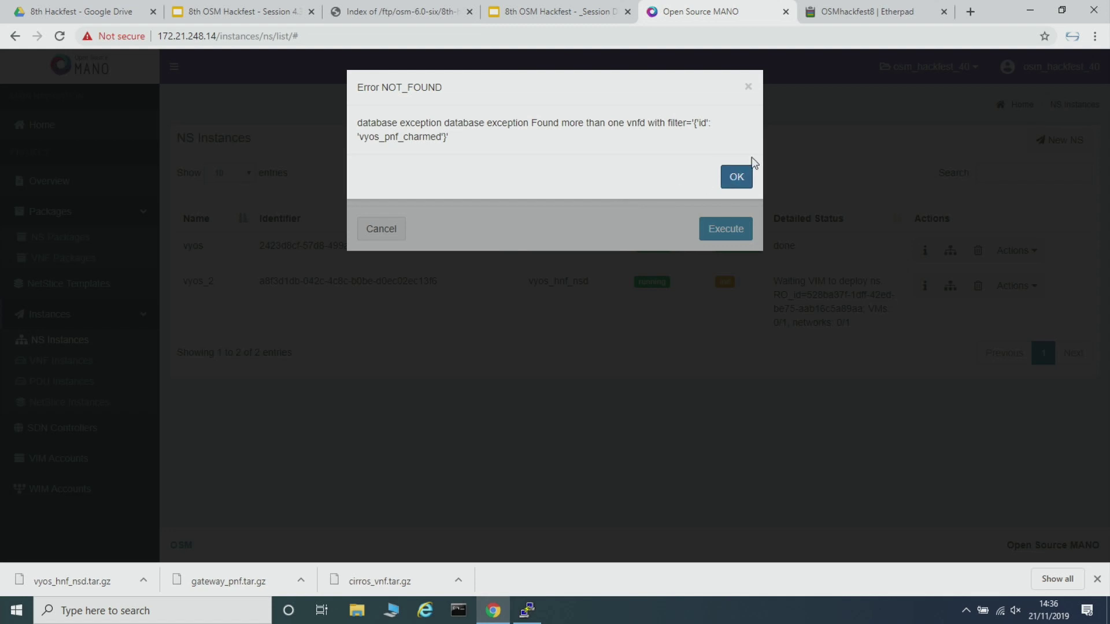
pyautogui.click(738, 179)
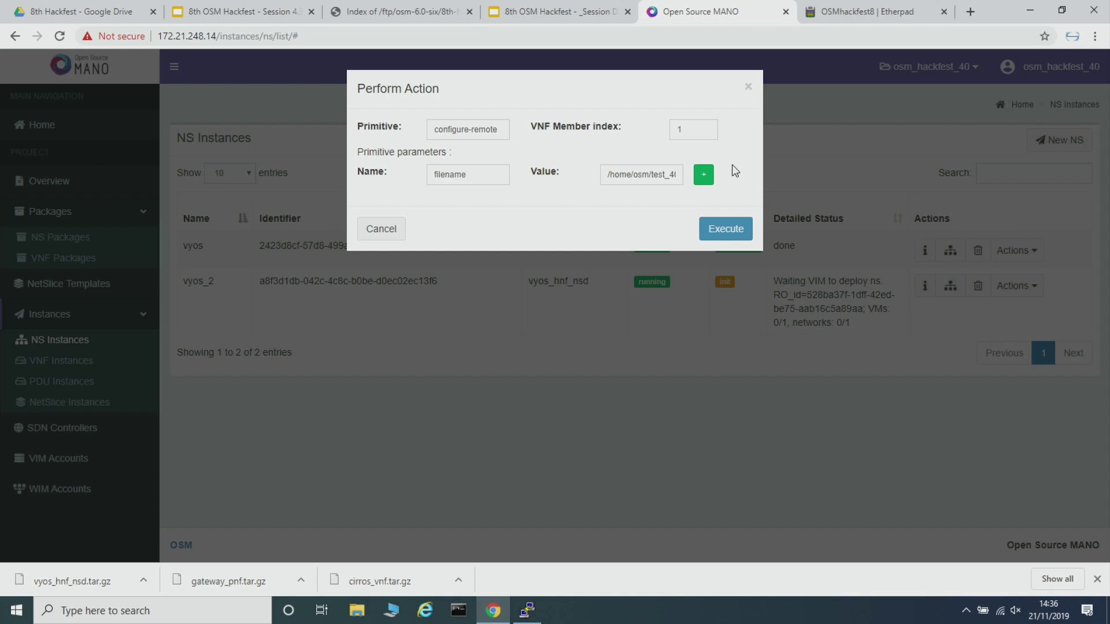
pyautogui.click(751, 85)
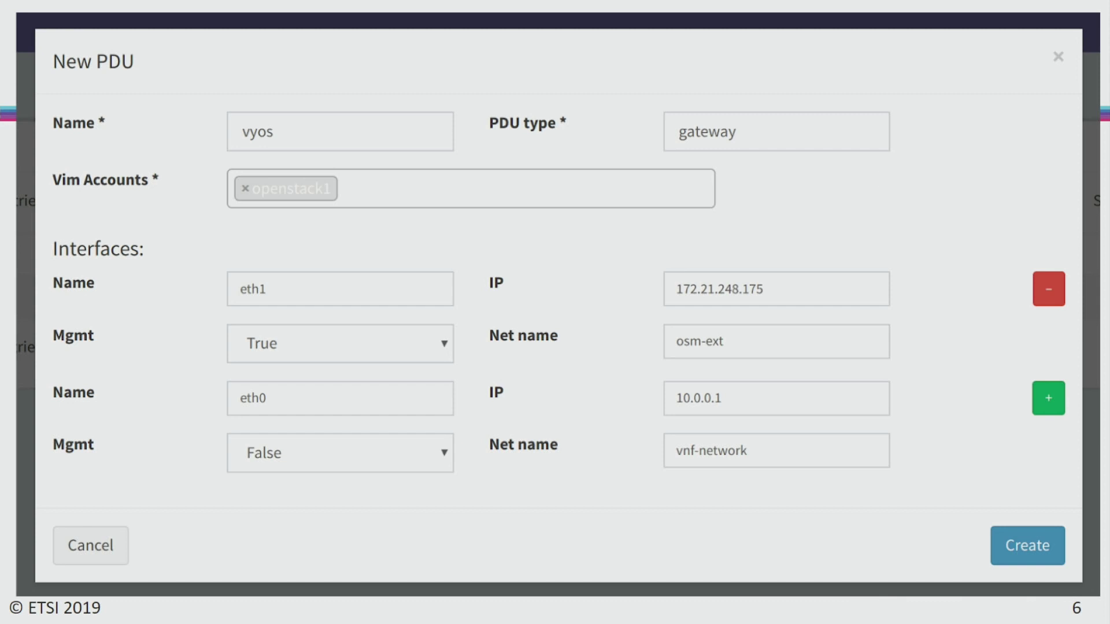
# - Restart the slideshow full screen and step to the Step 3 launch slide
pyautogui.press('Escape')
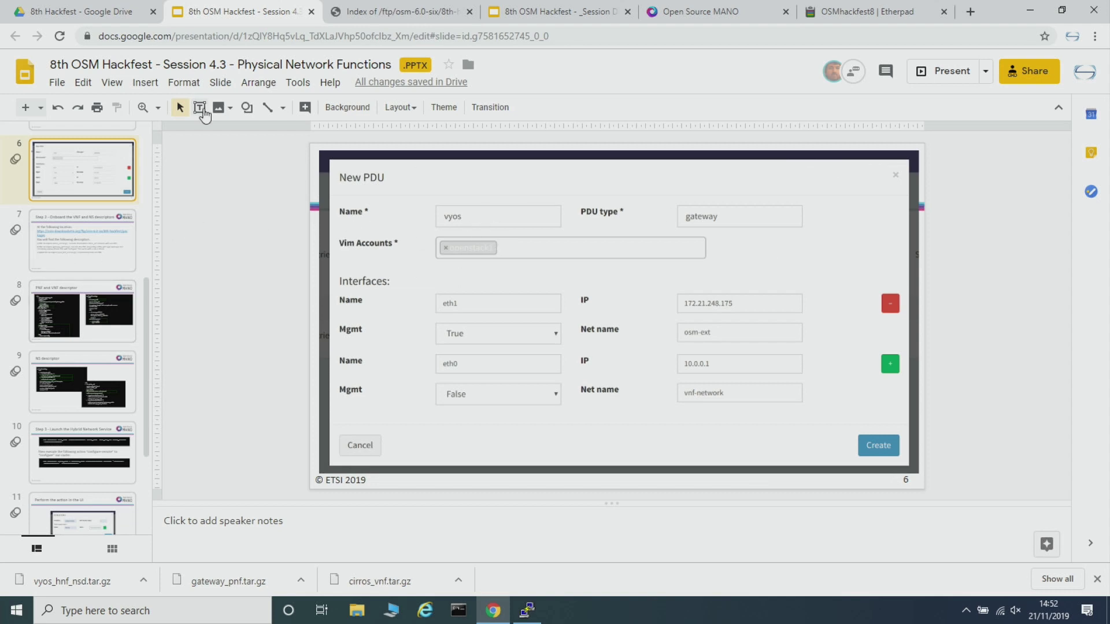
pyautogui.click(111, 82)
pyautogui.click(137, 104)
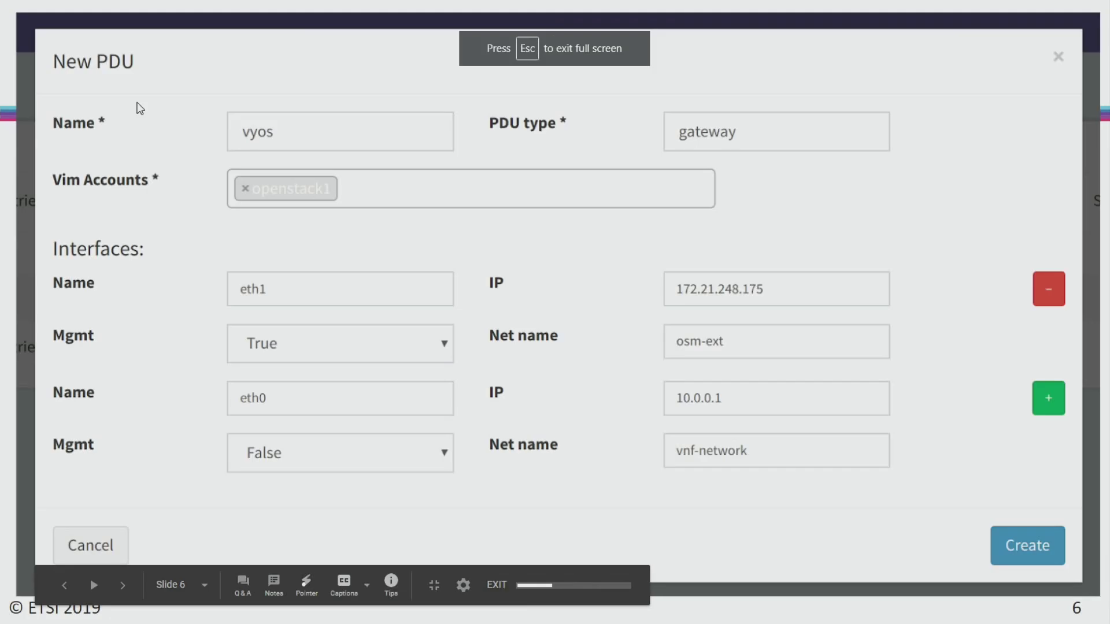
pyautogui.press('Right')
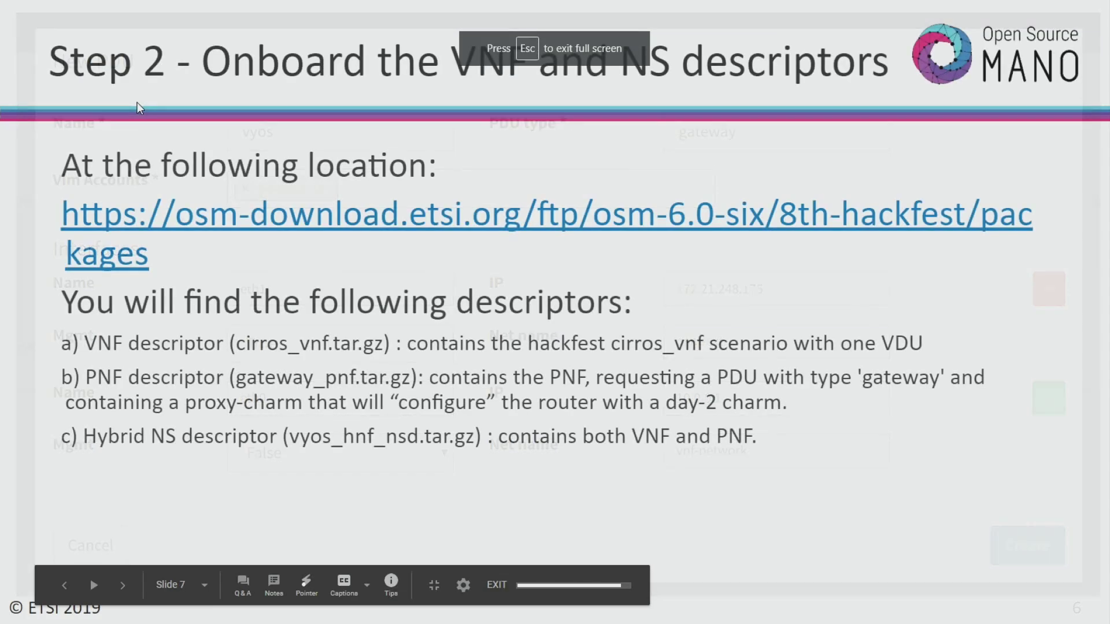
pyautogui.press('Right')
pyautogui.press('Right')
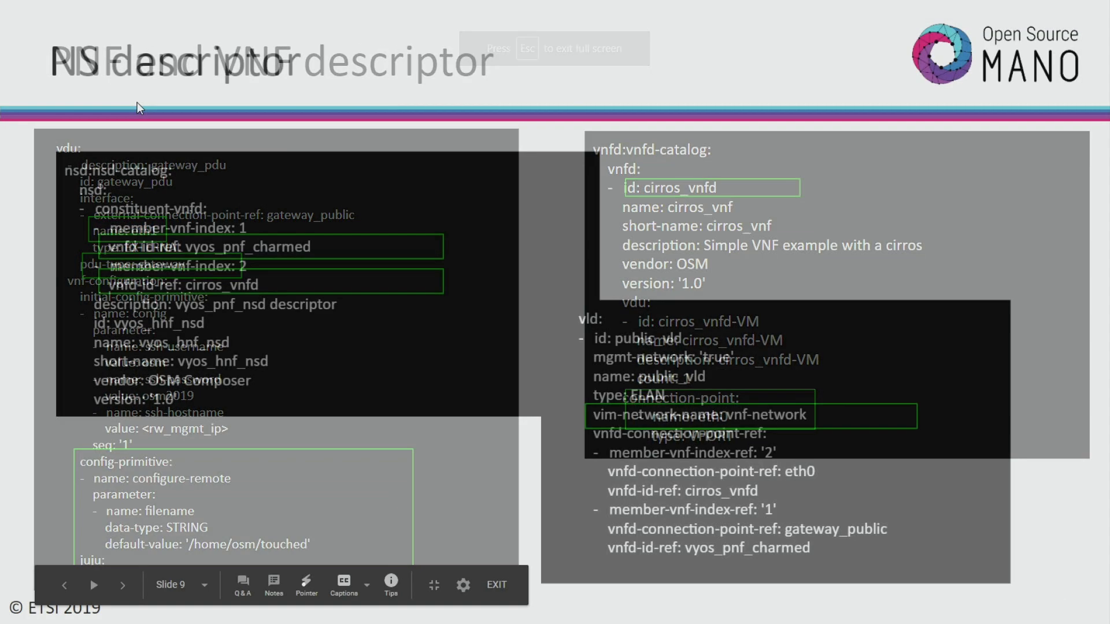
pyautogui.press('Right')
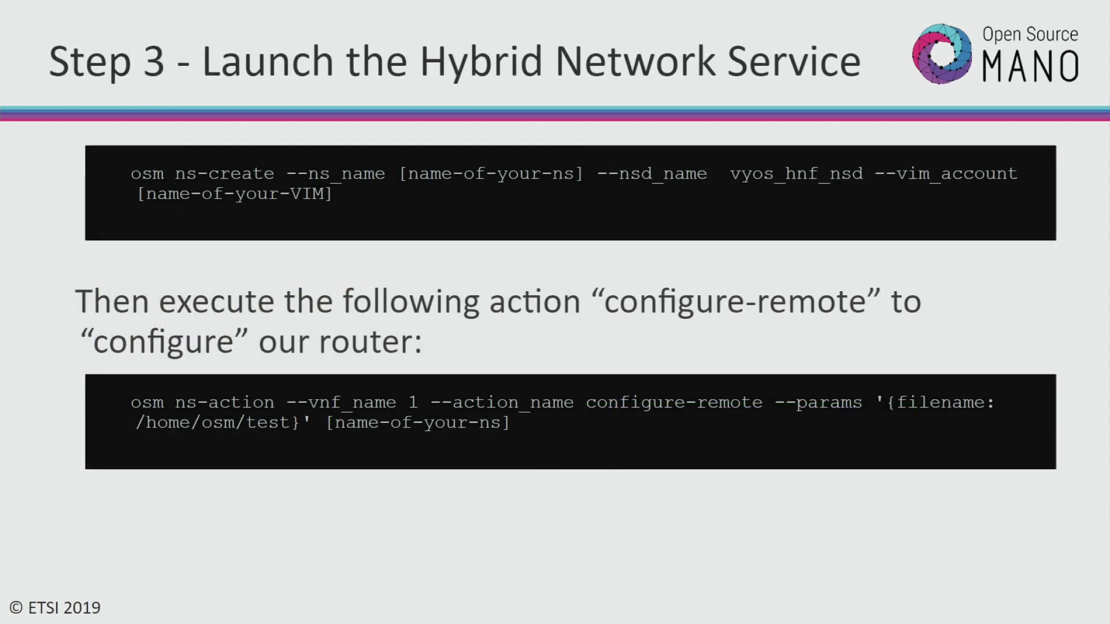
pyautogui.press('Right')
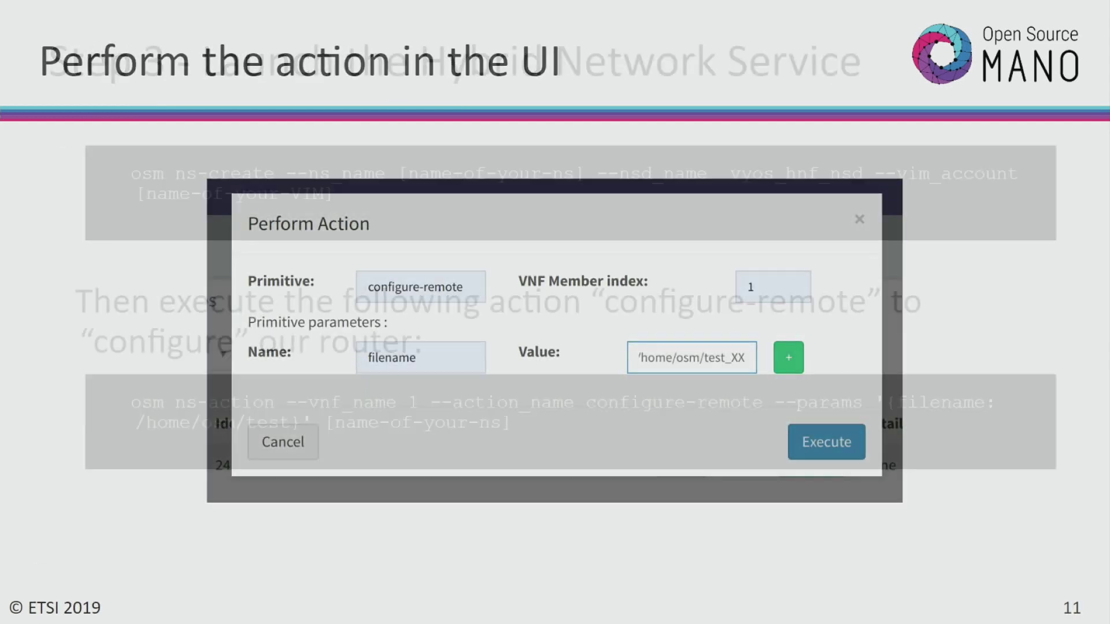
pyautogui.press('Left')
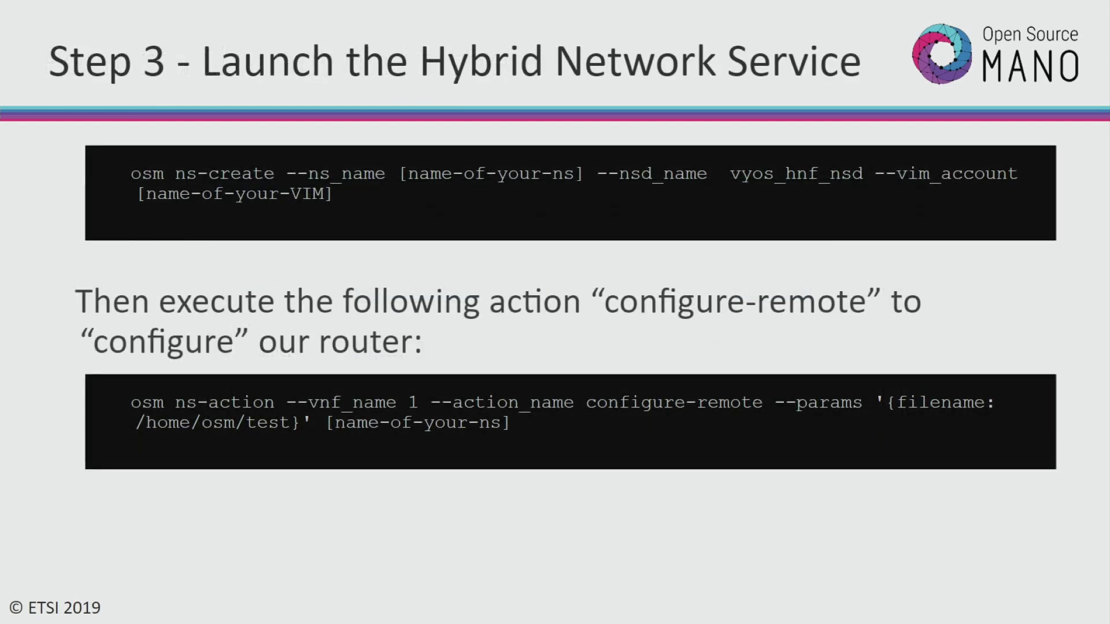